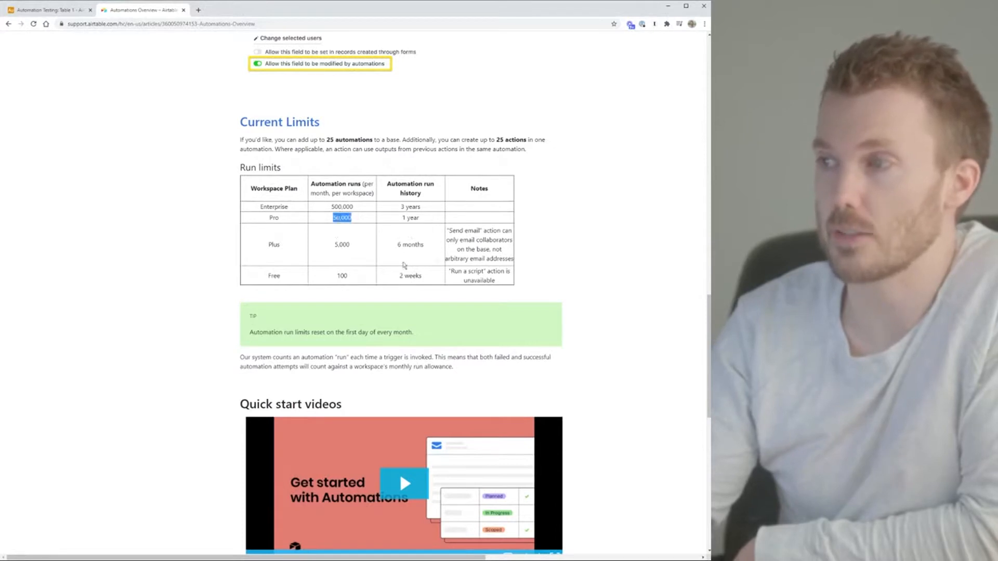
Leave the run-limits support article and show the Automation Testing base's automations
{"action": "scroll", "coordinate": [587, 244], "scroll_direction": "up", "scroll_amount": 2}
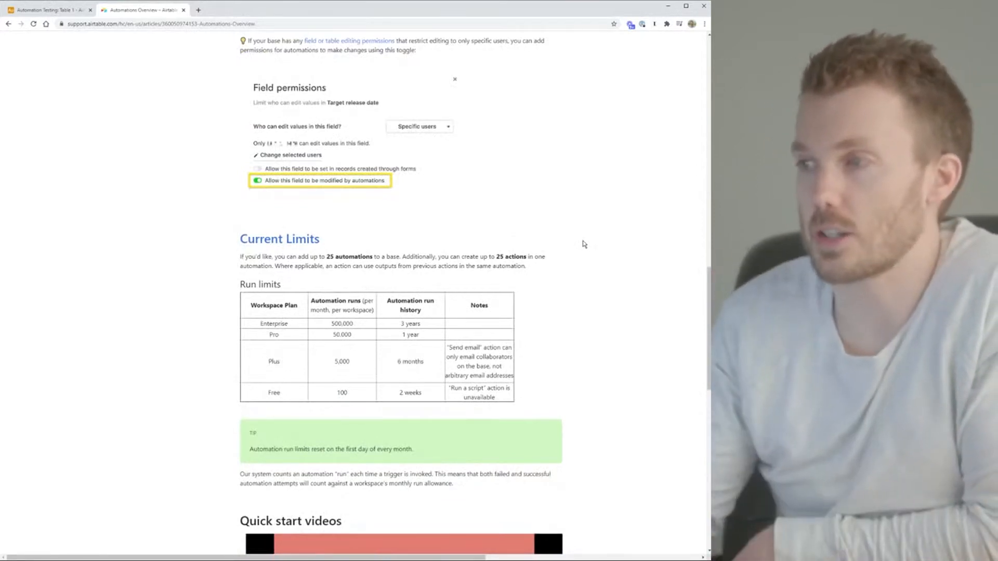
{"action": "scroll", "coordinate": [342, 269], "scroll_direction": "down", "scroll_amount": 3}
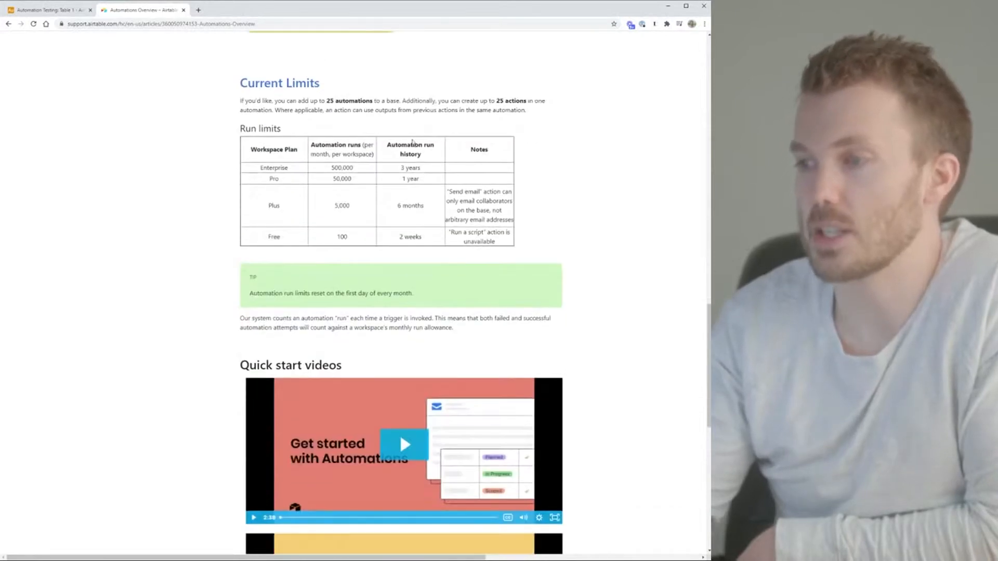
{"action": "left_click", "coordinate": [50, 9]}
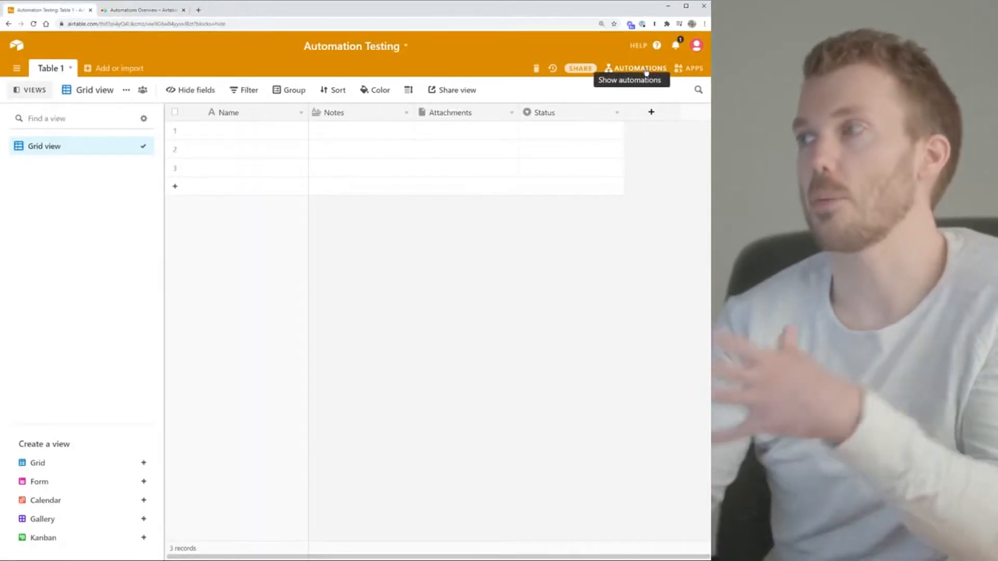
{"action": "left_click", "coordinate": [647, 73]}
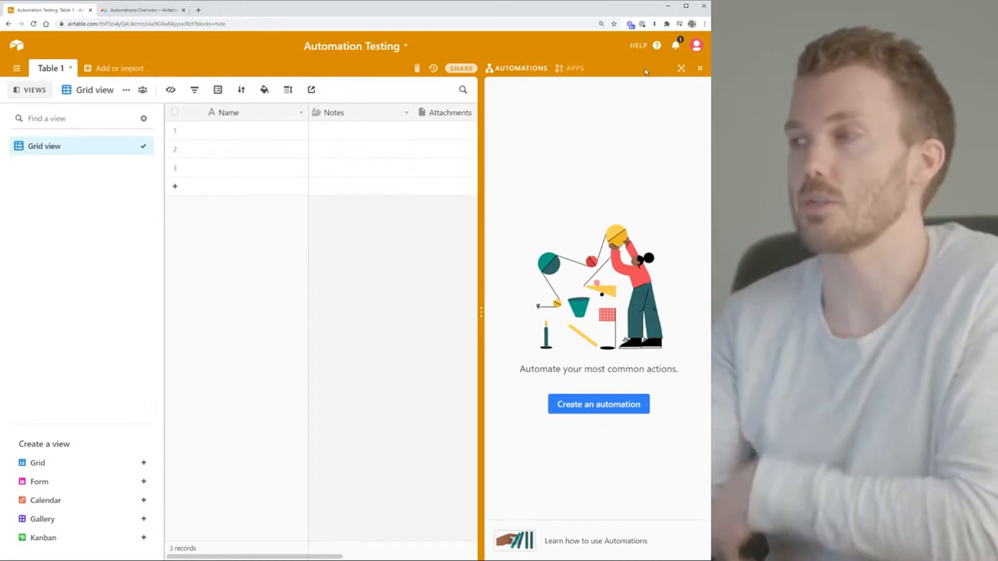
Create a new automation and enter the name 'Whatever you want'
{"action": "left_click", "coordinate": [611, 405]}
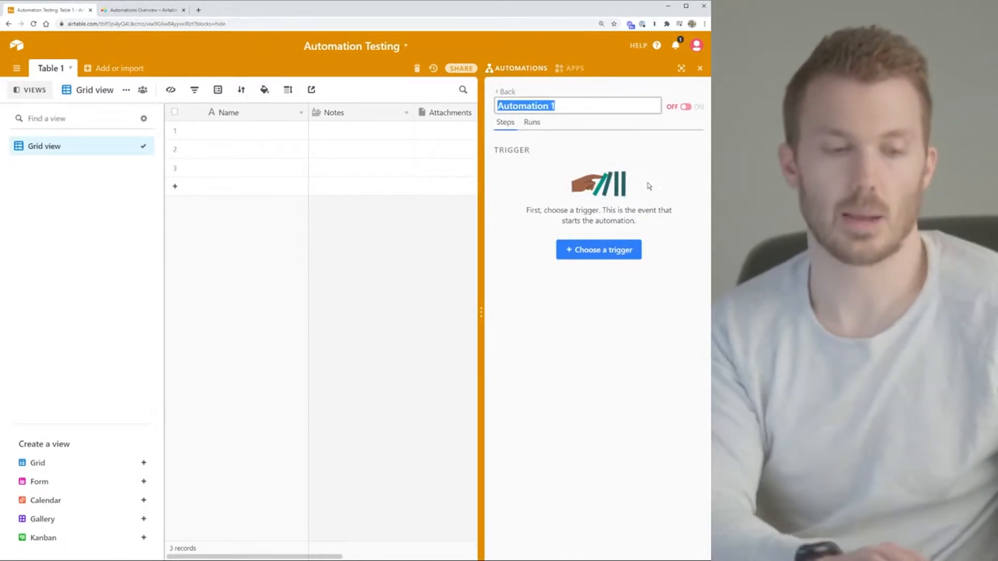
{"action": "type", "text": "Whatev"}
{"action": "type", "text": "er you want"}
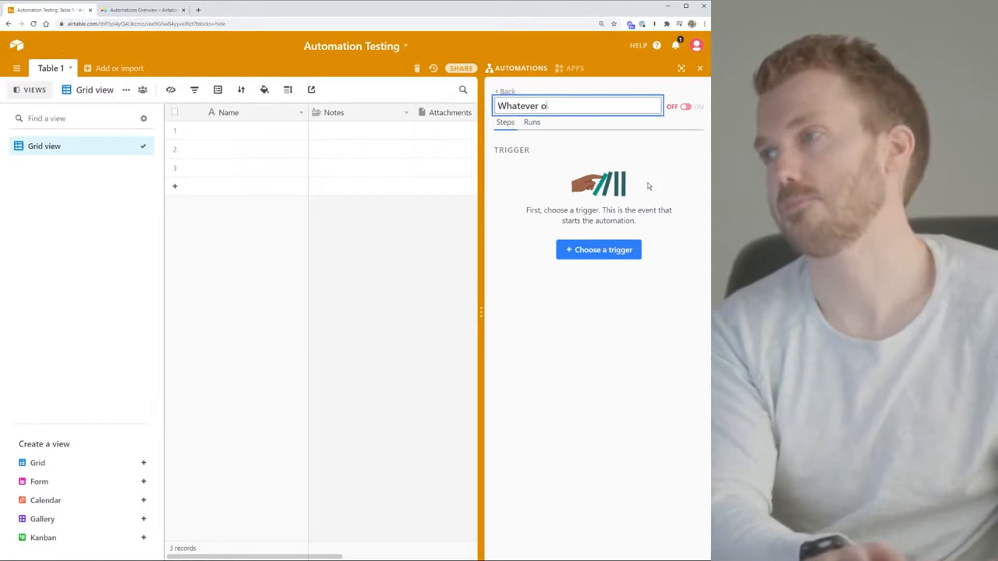
Confirm the name 'Whatever you want', check its empty run history, and list trigger options
{"action": "key", "text": "Return"}
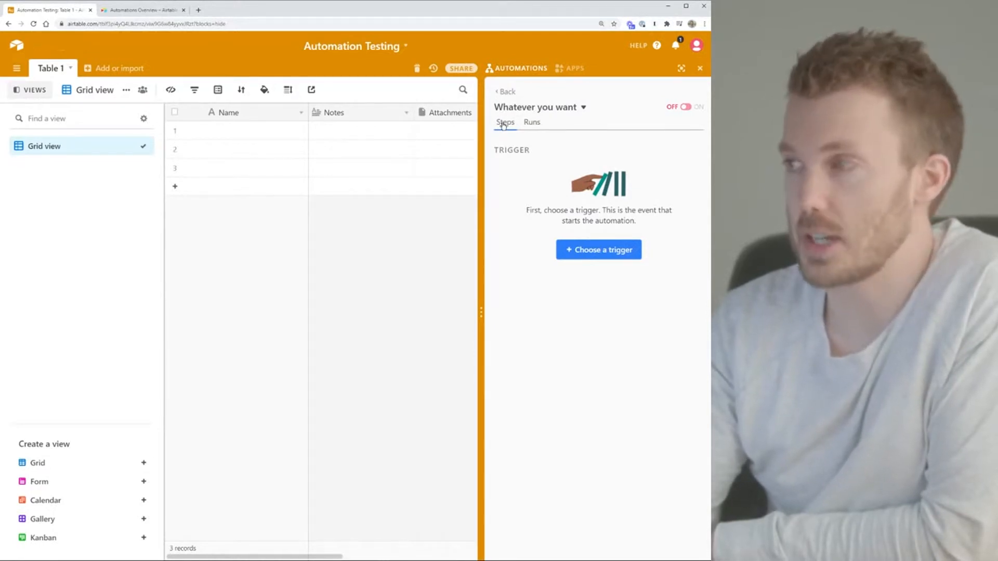
{"action": "left_click", "coordinate": [530, 125]}
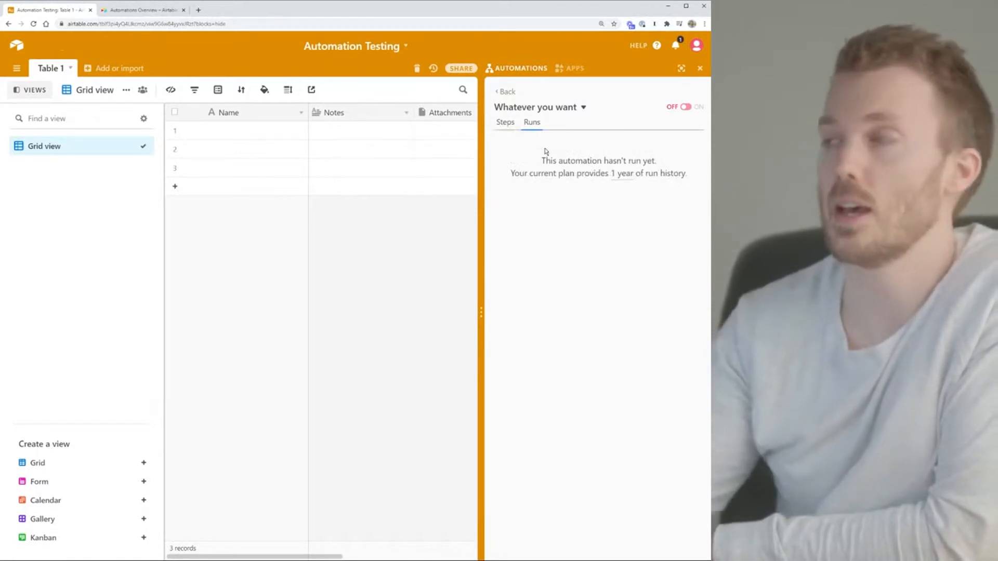
{"action": "left_click", "coordinate": [504, 124]}
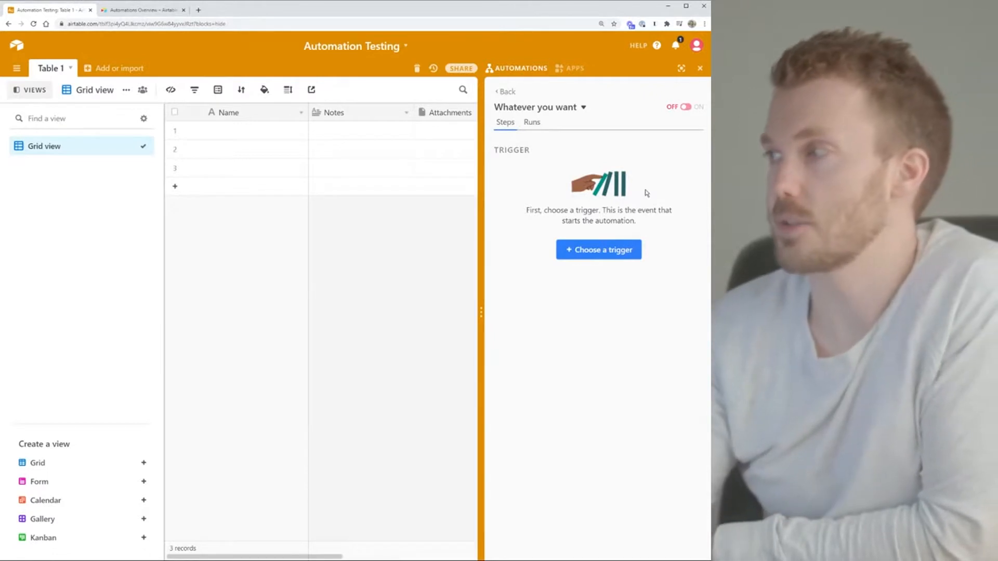
{"action": "left_click", "coordinate": [590, 250]}
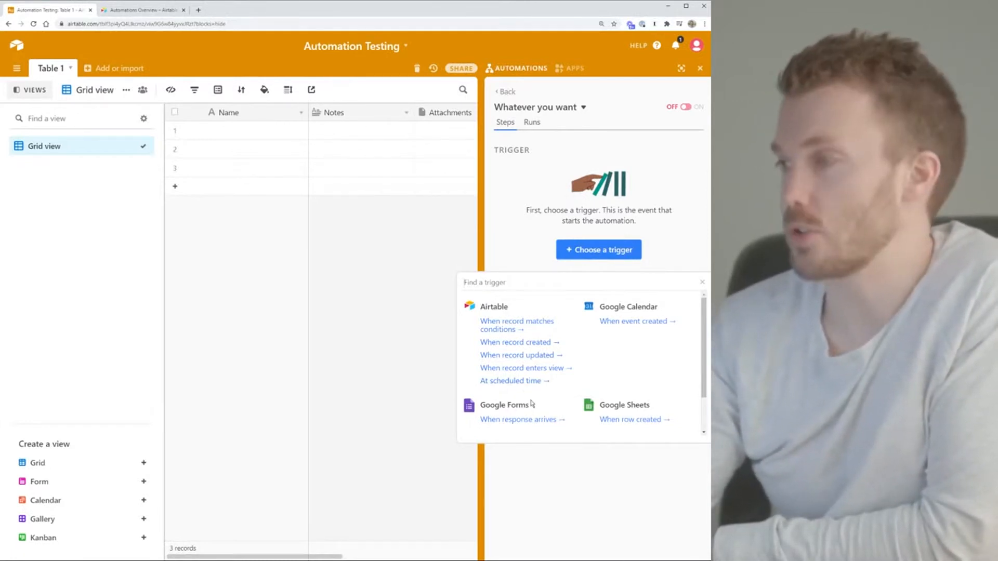
Trigger on Table 1 records whose Name contains 'Jim' ('When record matches conditions') and run the test
{"action": "left_click", "coordinate": [518, 329]}
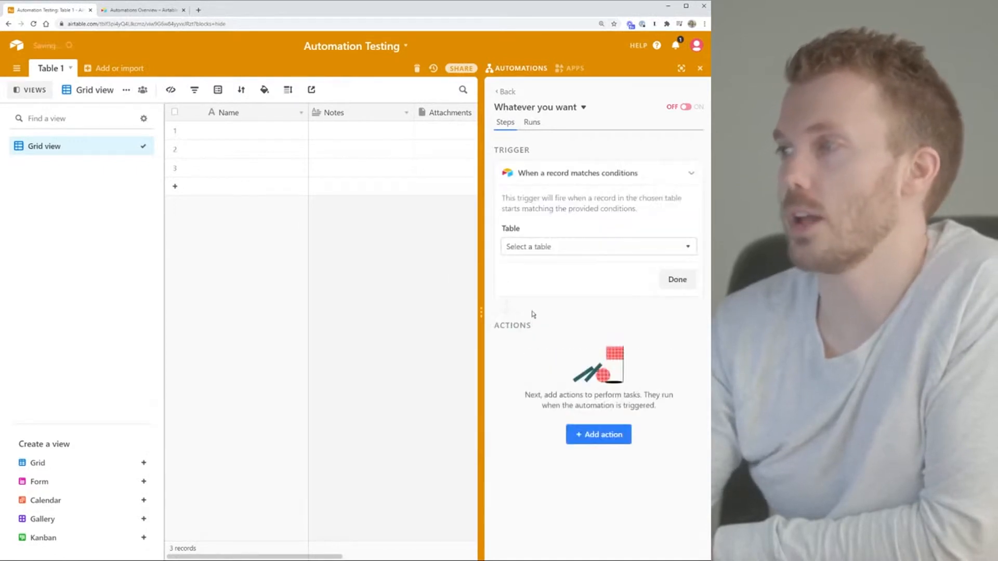
{"action": "left_click", "coordinate": [548, 249]}
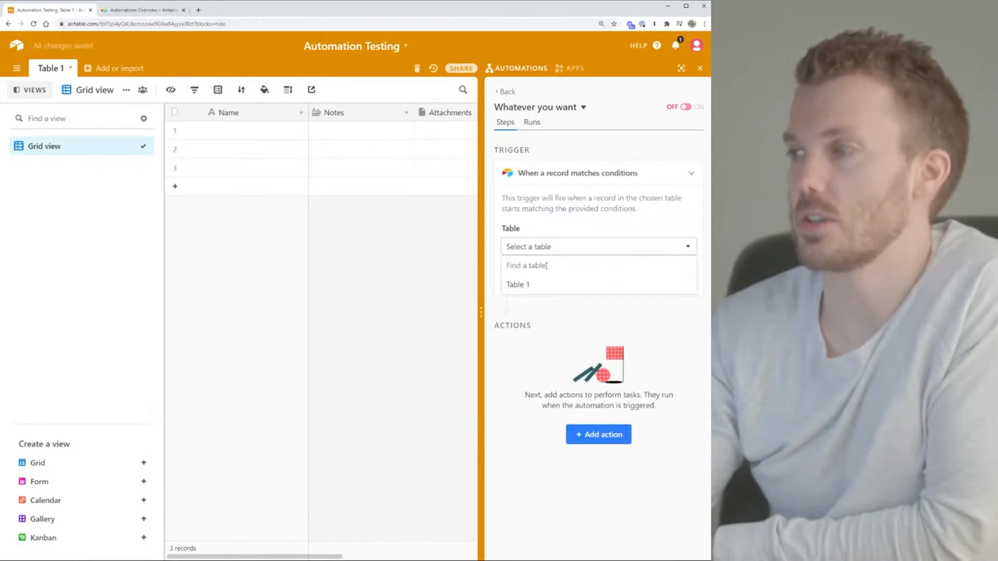
{"action": "left_click", "coordinate": [517, 286]}
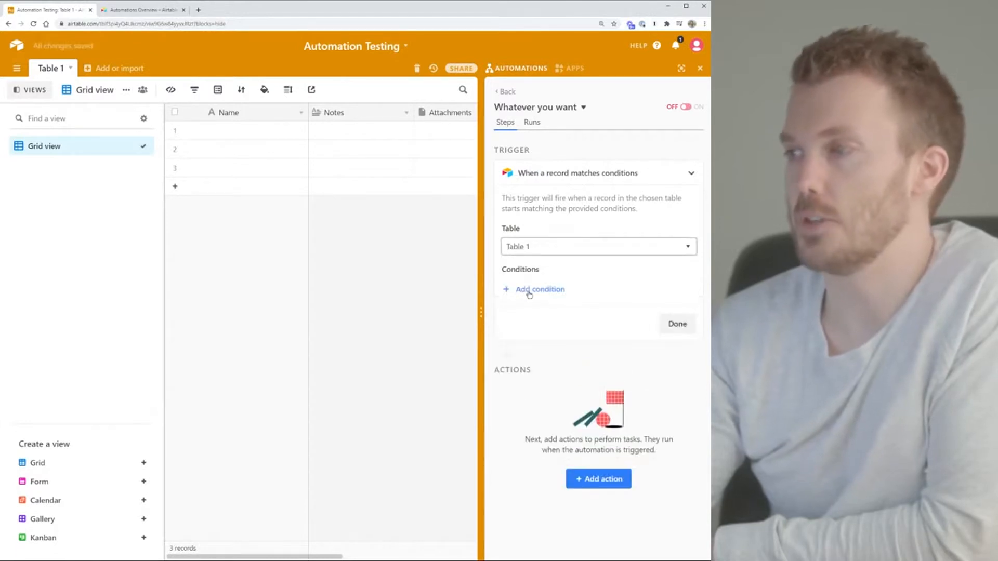
{"action": "left_click", "coordinate": [524, 290]}
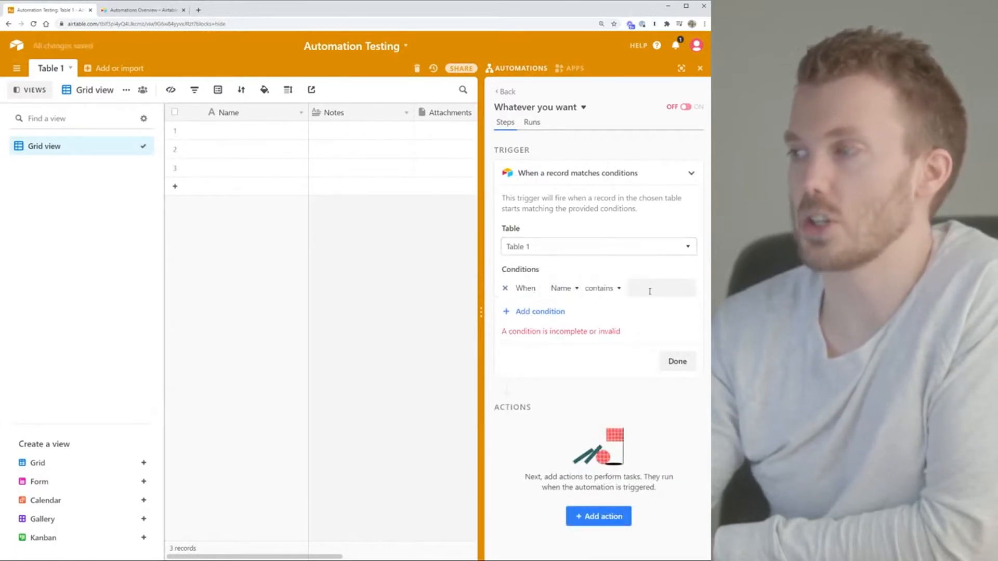
{"action": "left_click", "coordinate": [649, 289]}
{"action": "type", "text": "Jim"}
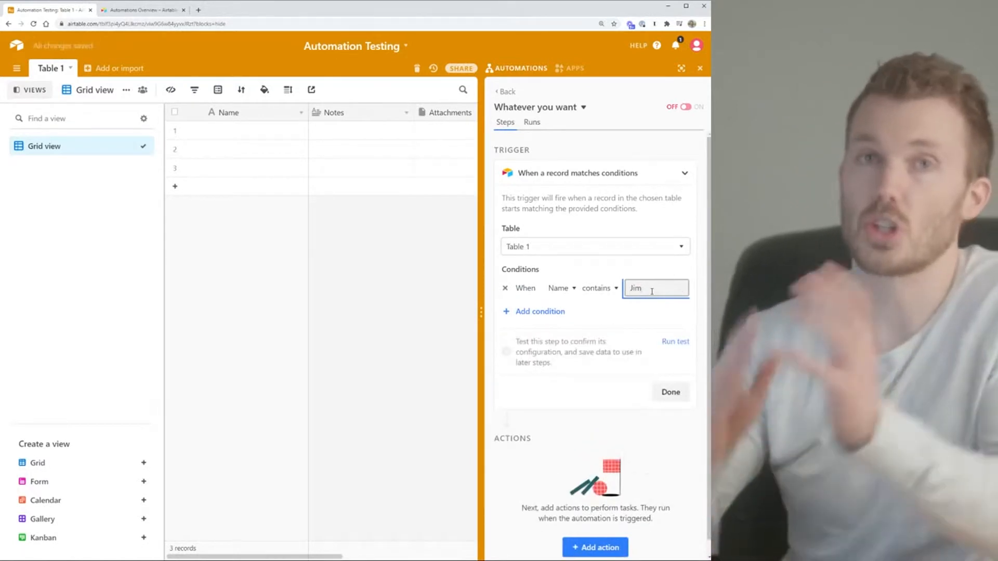
{"action": "left_click", "coordinate": [583, 349]}
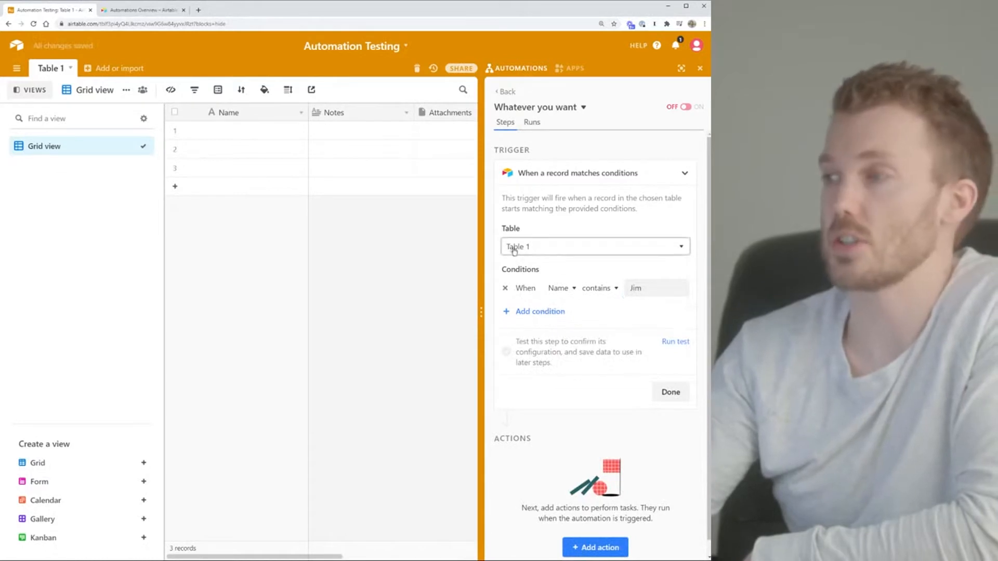
{"action": "left_click", "coordinate": [539, 312]}
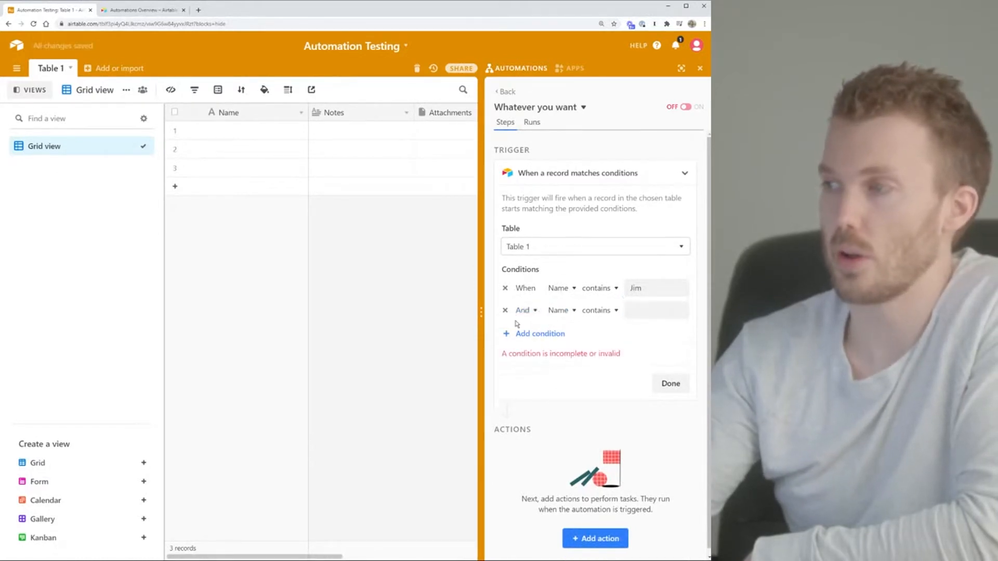
{"action": "left_click", "coordinate": [504, 310]}
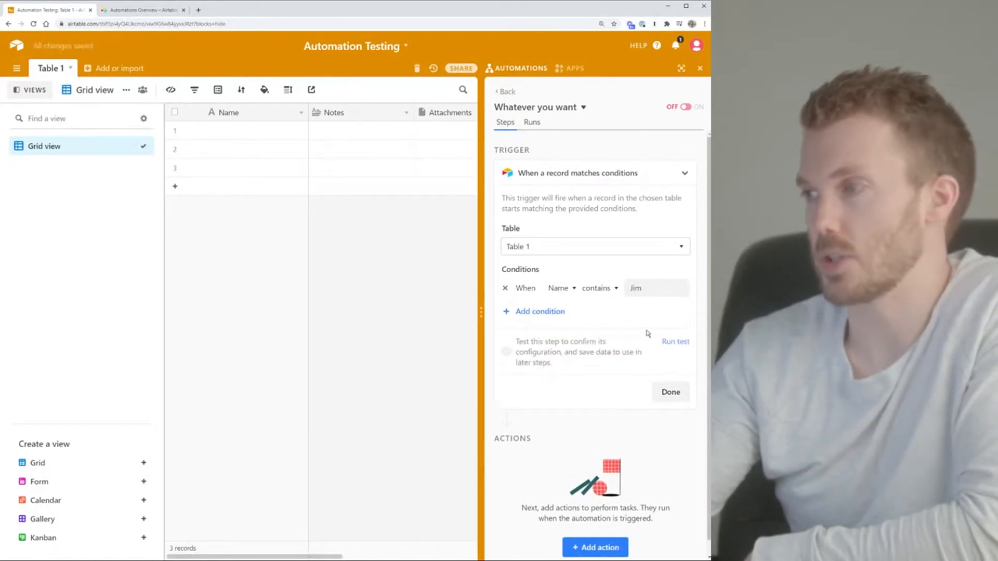
{"action": "left_click", "coordinate": [675, 343]}
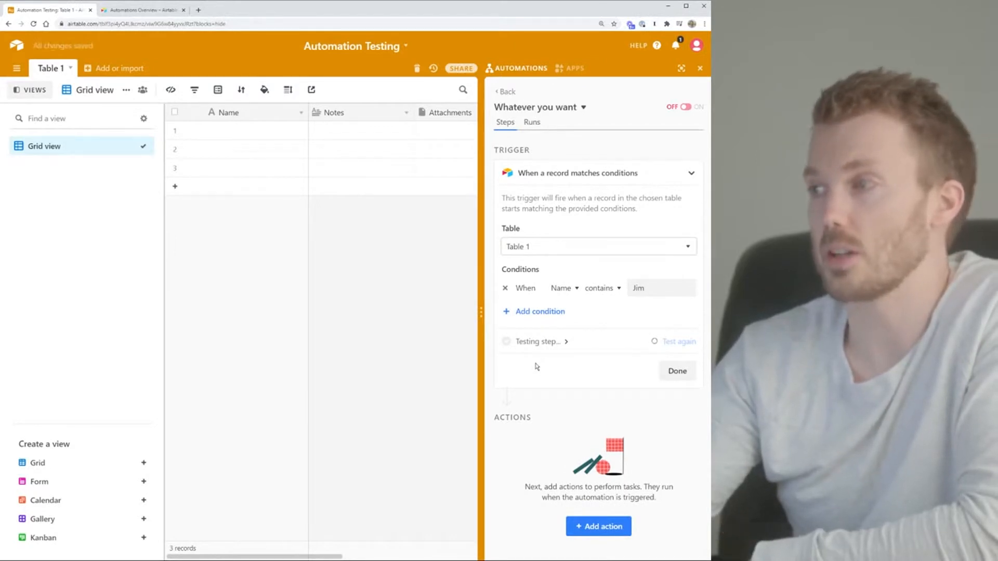
Enter 'Jim' as the Name in row 1 of Table 1
{"action": "left_click", "coordinate": [244, 134]}
{"action": "type", "text": "Jim"}
{"action": "key", "text": "Return"}
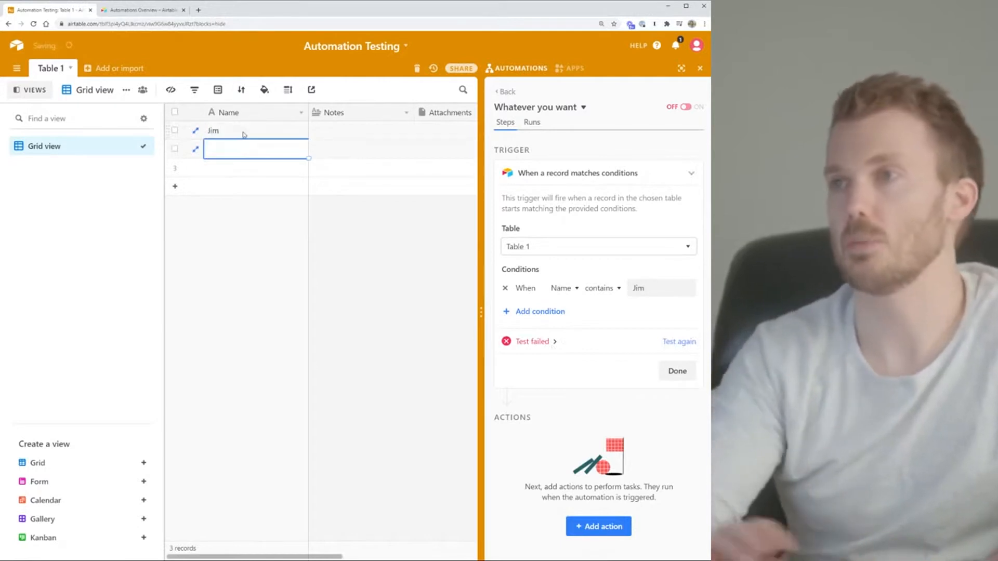
Rerun the trigger test, inspect the matching Jim record's fields, and finish the trigger step
{"action": "left_click", "coordinate": [670, 344]}
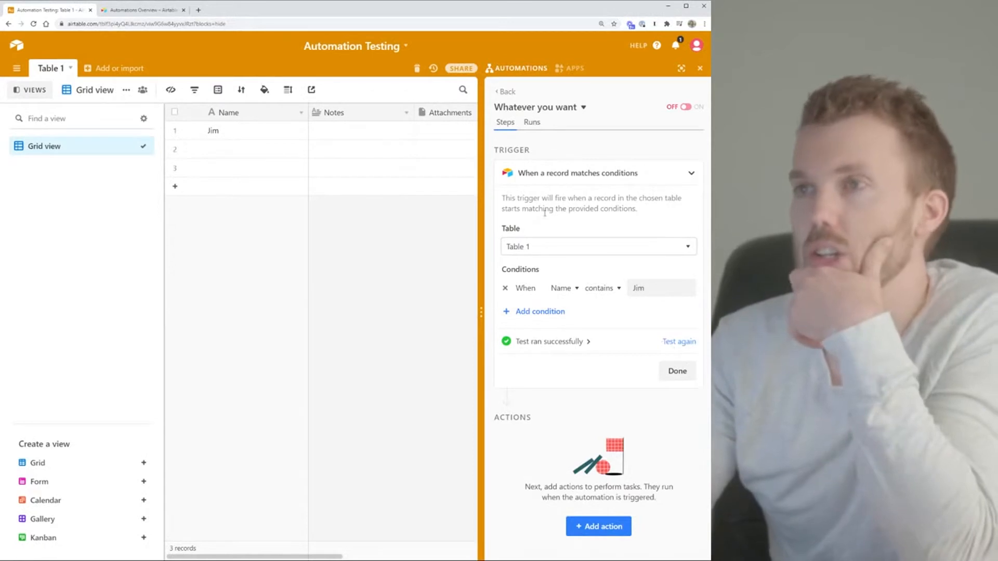
{"action": "left_click", "coordinate": [576, 342]}
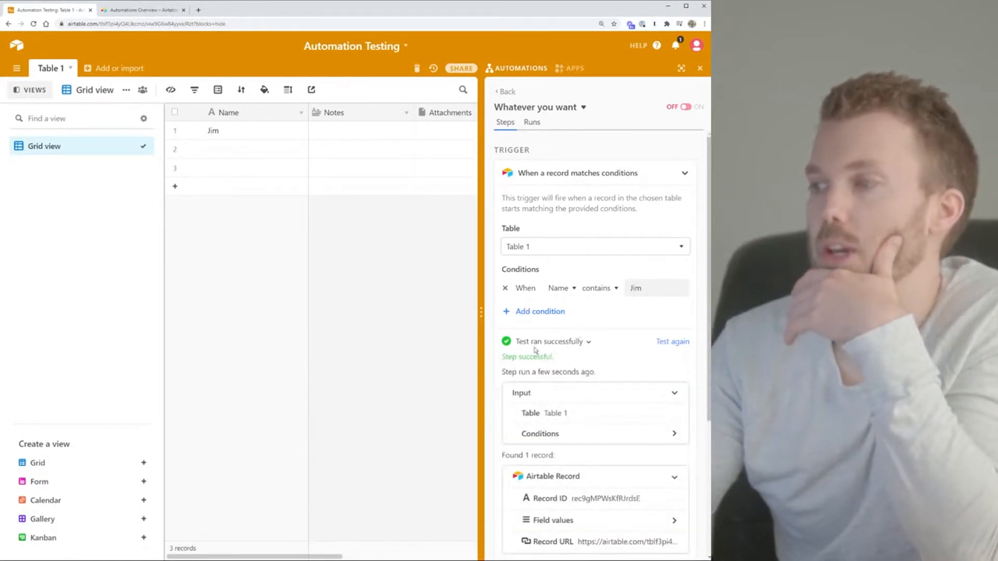
{"action": "scroll", "coordinate": [530, 353], "scroll_direction": "down", "scroll_amount": 5}
{"action": "left_click", "coordinate": [536, 364]}
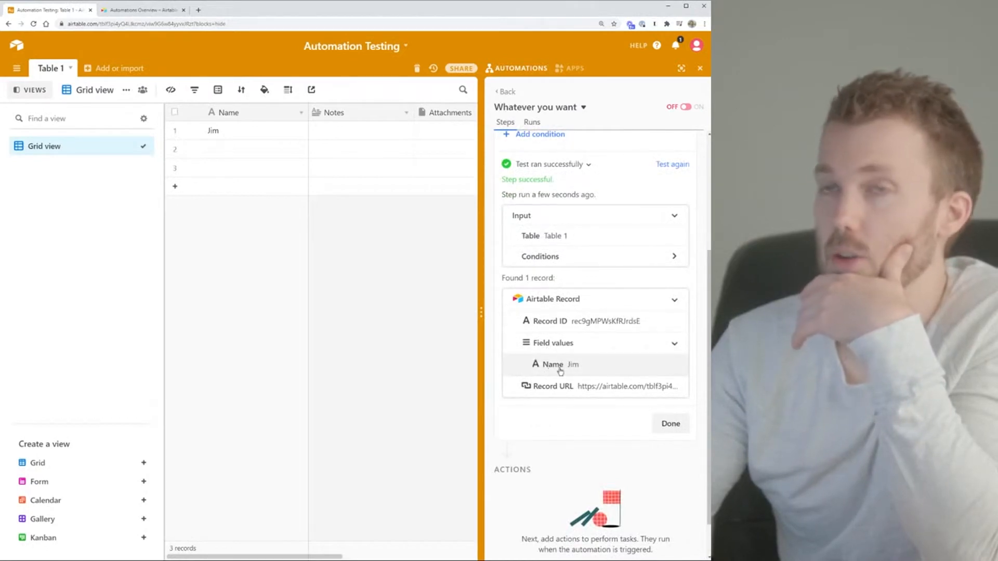
{"action": "left_click", "coordinate": [667, 419]}
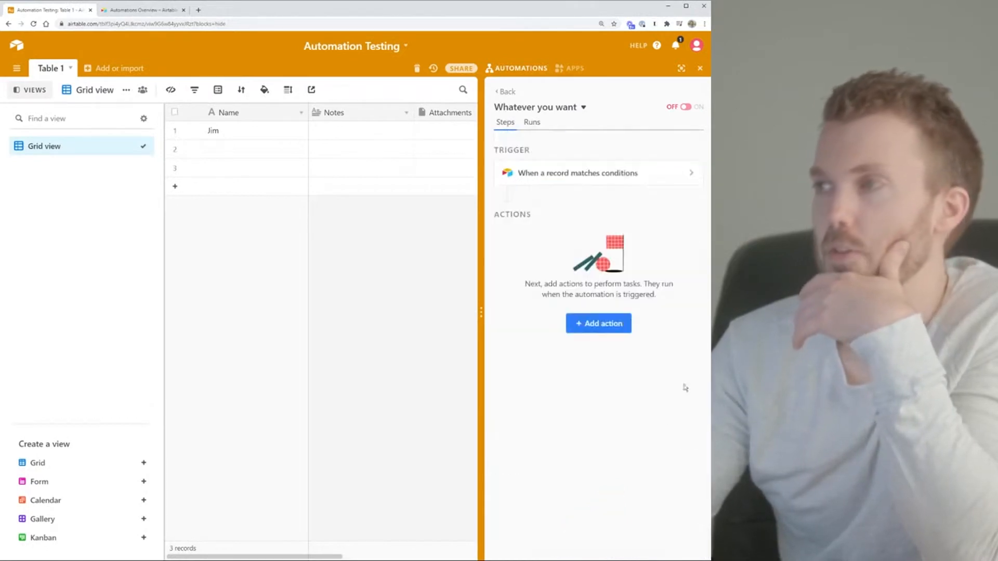
{"action": "left_click", "coordinate": [584, 108]}
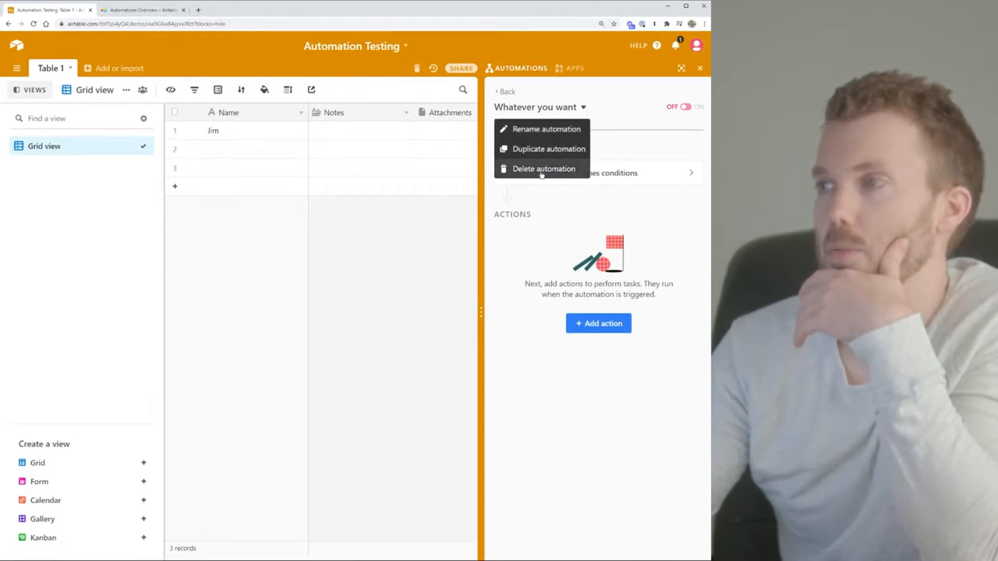
Delete the 'Whatever you want' automation and start a fresh Automation 1 awaiting a trigger
{"action": "left_click", "coordinate": [557, 175]}
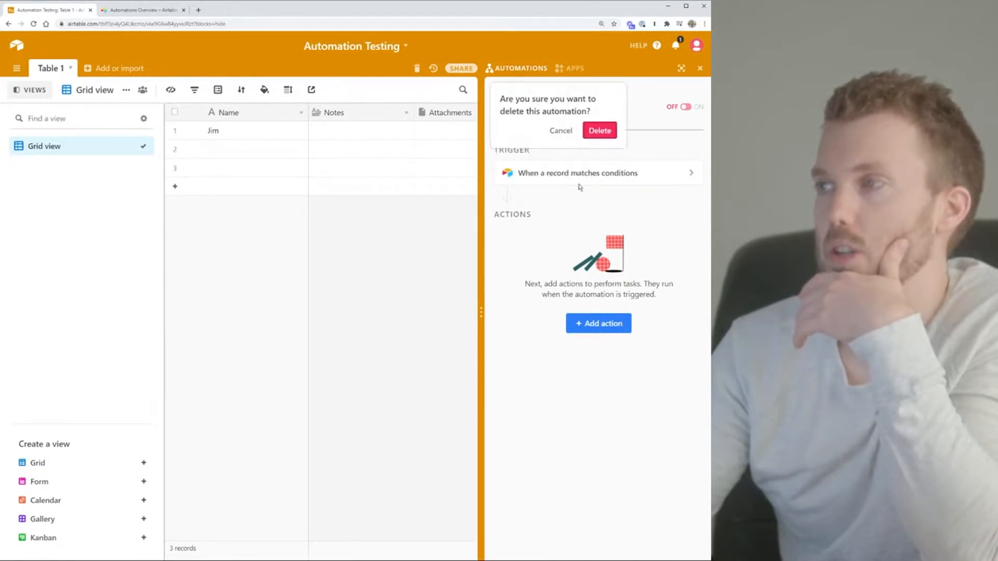
{"action": "left_click", "coordinate": [601, 131]}
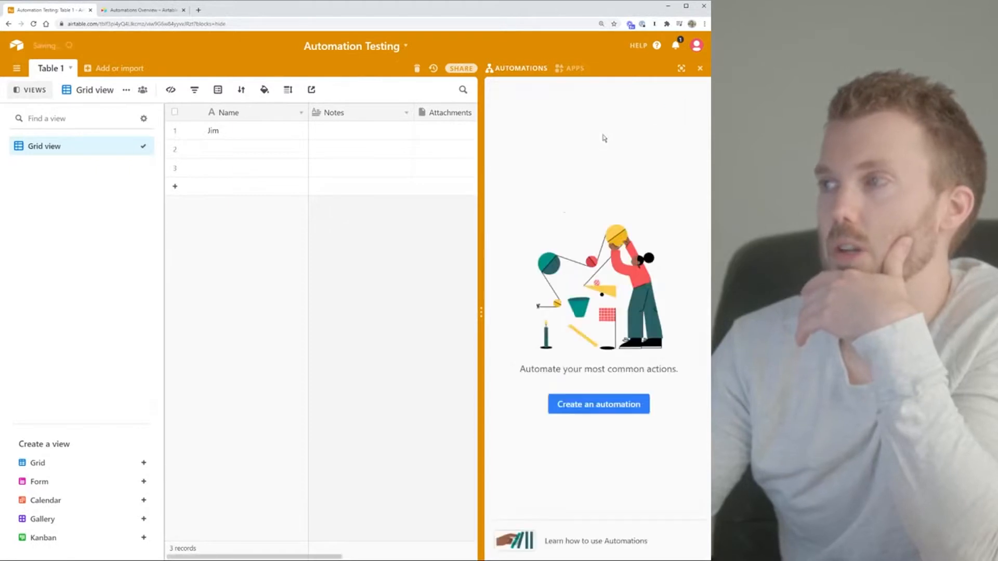
{"action": "left_click", "coordinate": [603, 403]}
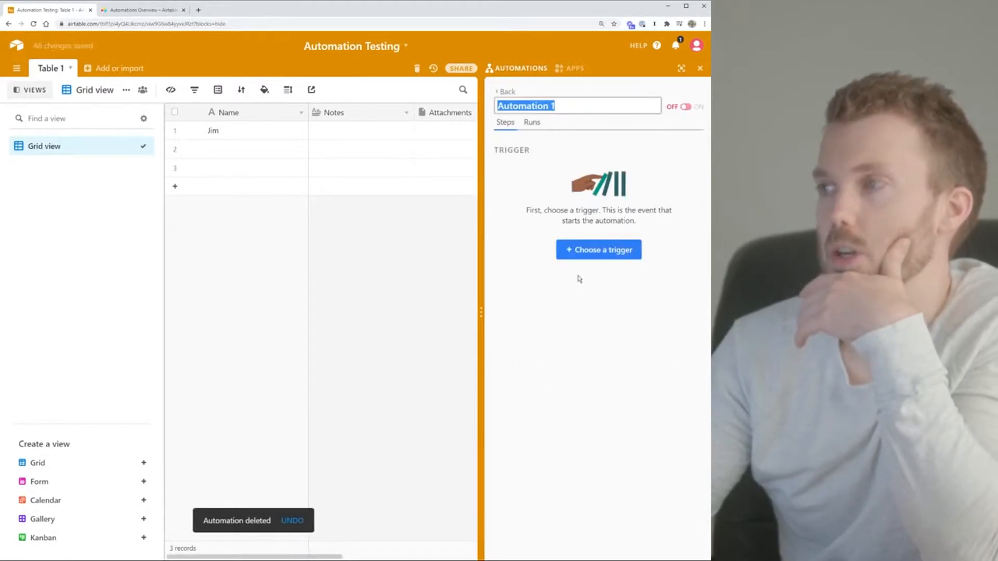
{"action": "left_click", "coordinate": [590, 255]}
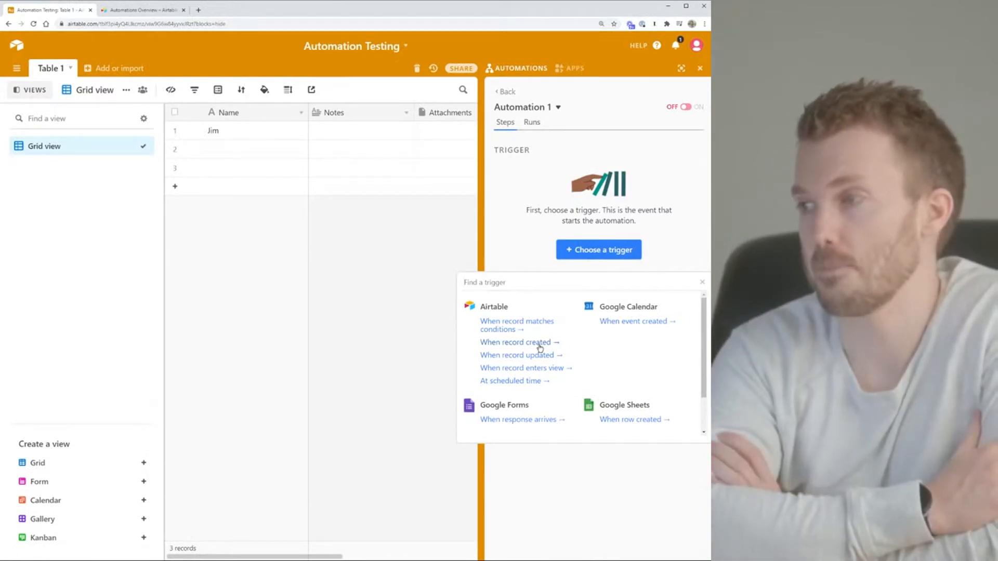
Make Automation 1 trigger when a Table 1 record's Status field is updated
{"action": "left_click", "coordinate": [539, 355]}
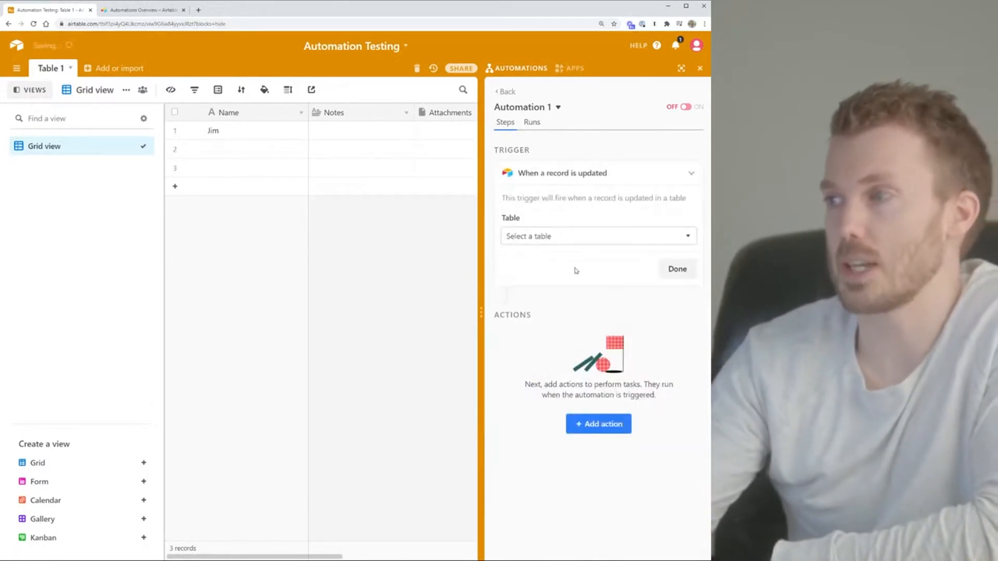
{"action": "left_click", "coordinate": [579, 240]}
{"action": "left_click", "coordinate": [520, 274]}
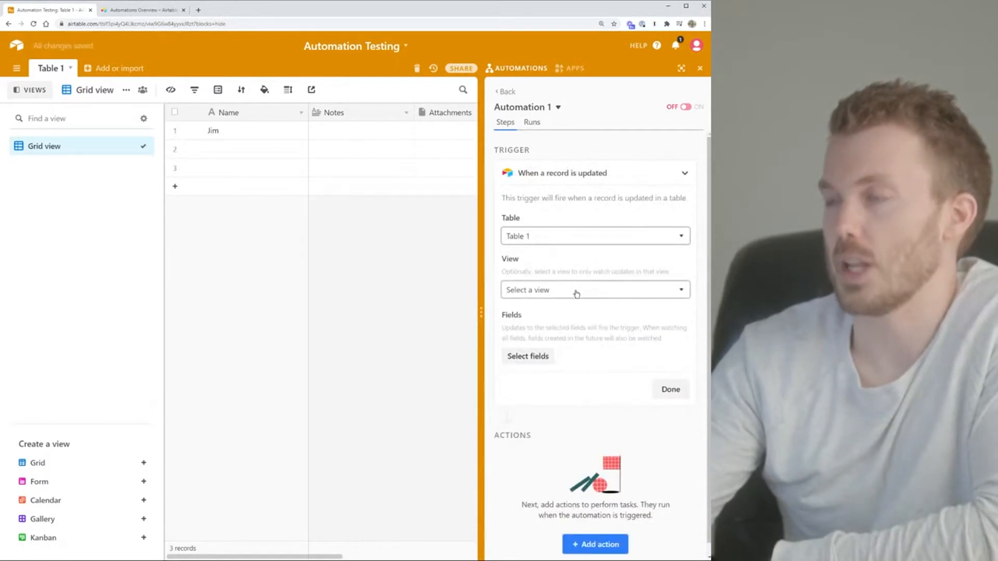
{"action": "left_click", "coordinate": [528, 358]}
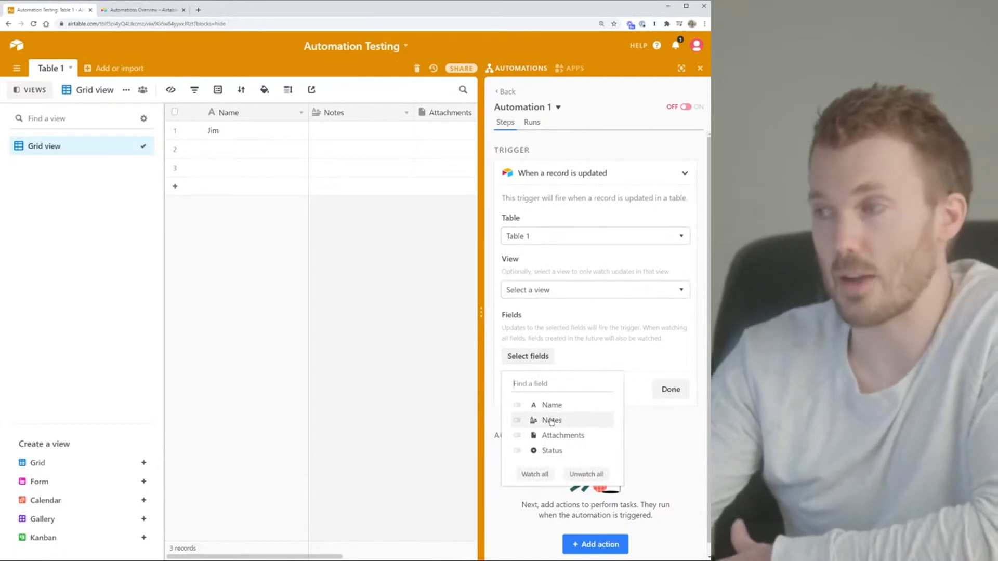
{"action": "left_click", "coordinate": [552, 451]}
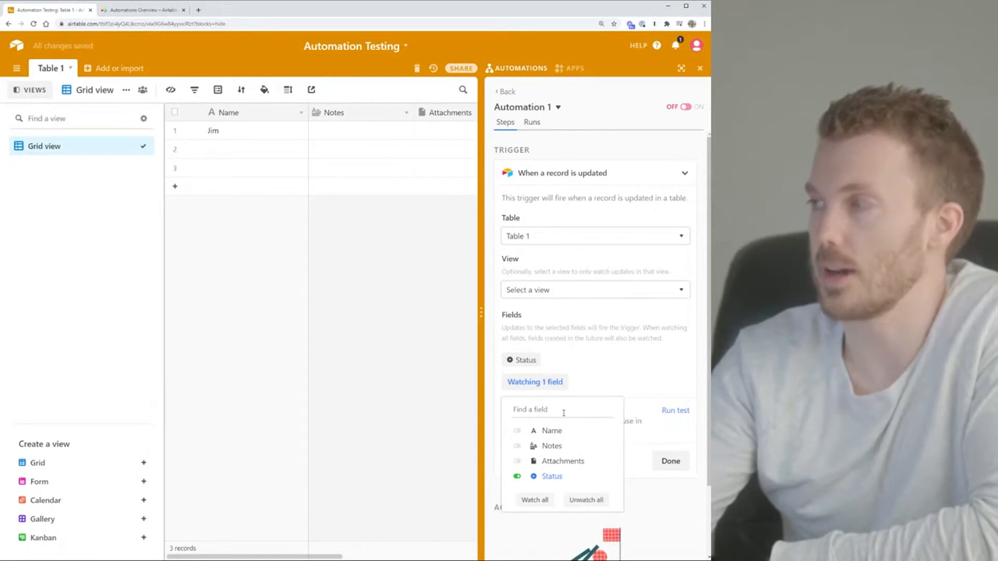
{"action": "left_click", "coordinate": [591, 378]}
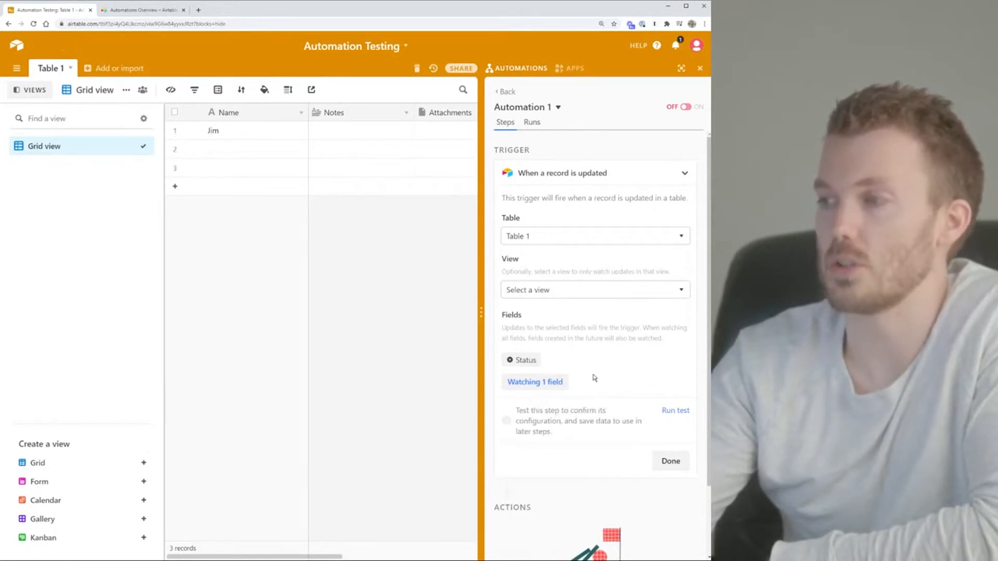
Browse the trigger's view list without choosing one, then bring up the automation's delete option
{"action": "left_click_drag", "start_coordinate": [302, 558], "coordinate": [420, 557]}
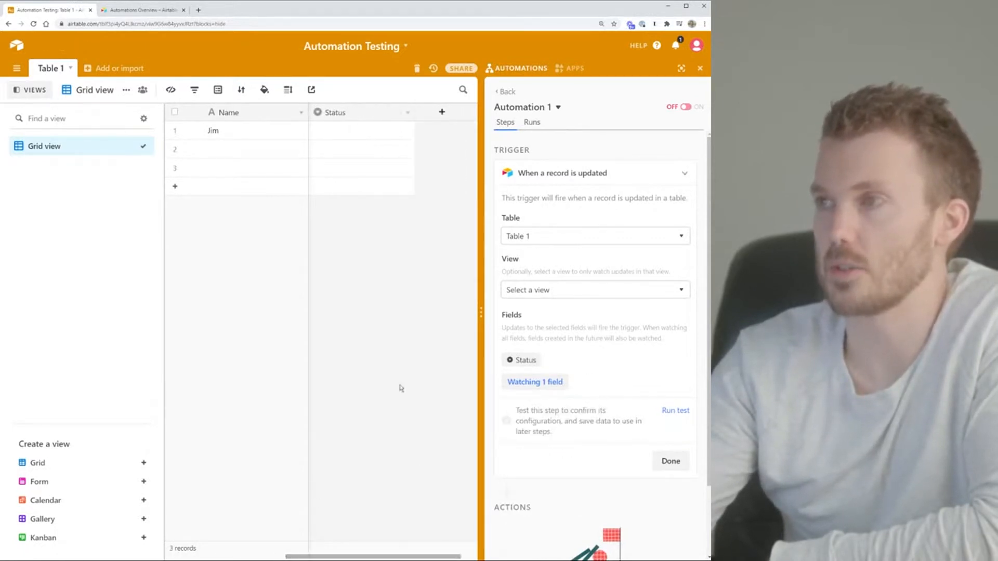
{"action": "left_click", "coordinate": [588, 292]}
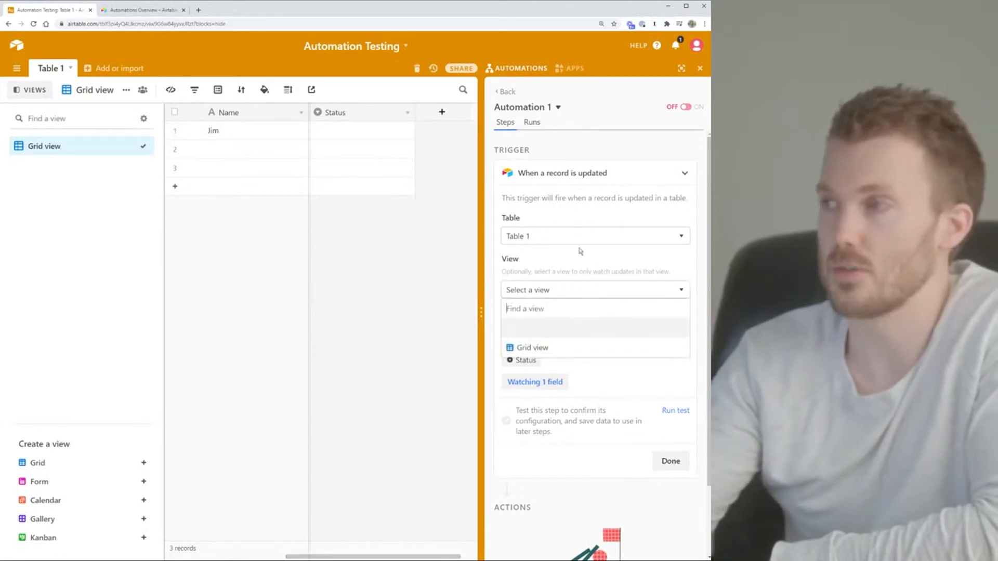
{"action": "left_click", "coordinate": [575, 260]}
{"action": "left_click", "coordinate": [558, 107]}
Delete the Status-watching automation and create a new one using 'When a record enters a view'
{"action": "left_click", "coordinate": [544, 168]}
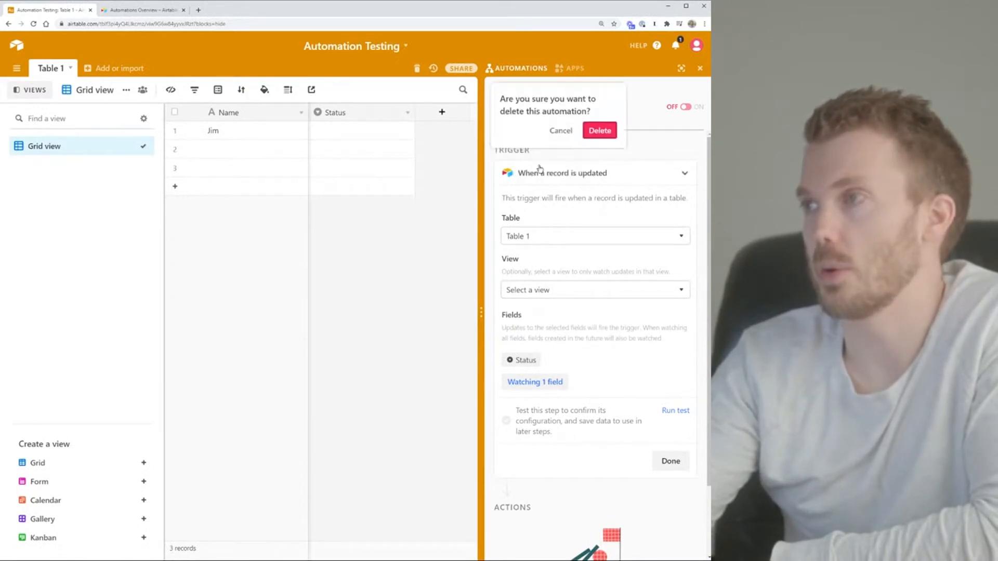
{"action": "left_click", "coordinate": [598, 130]}
{"action": "left_click", "coordinate": [586, 415]}
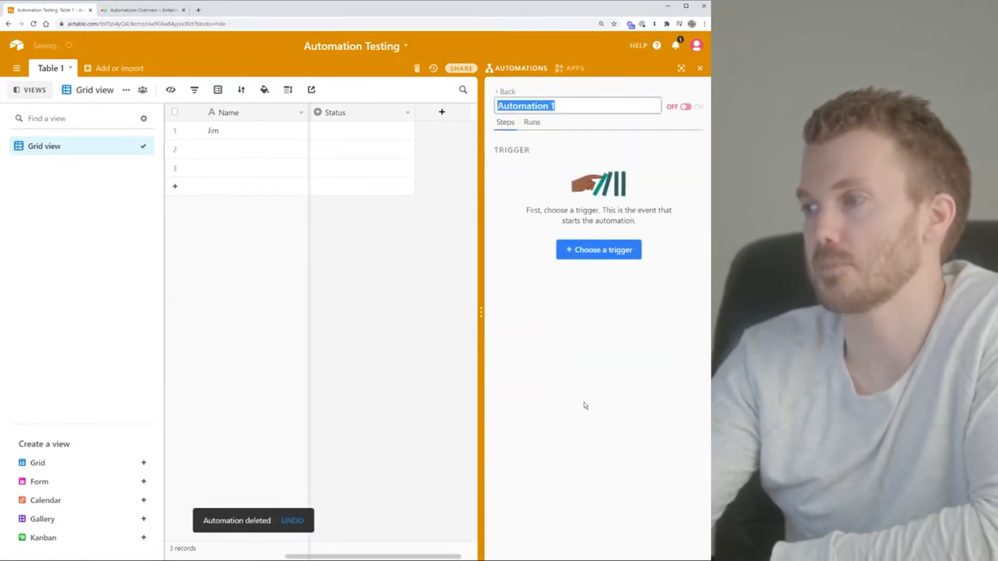
{"action": "left_click", "coordinate": [590, 250]}
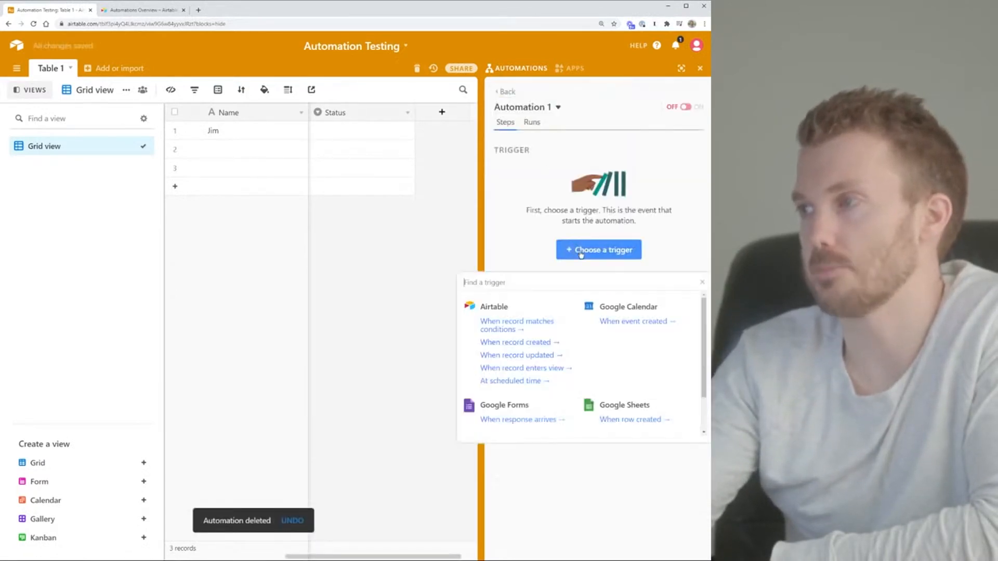
{"action": "left_click", "coordinate": [546, 368]}
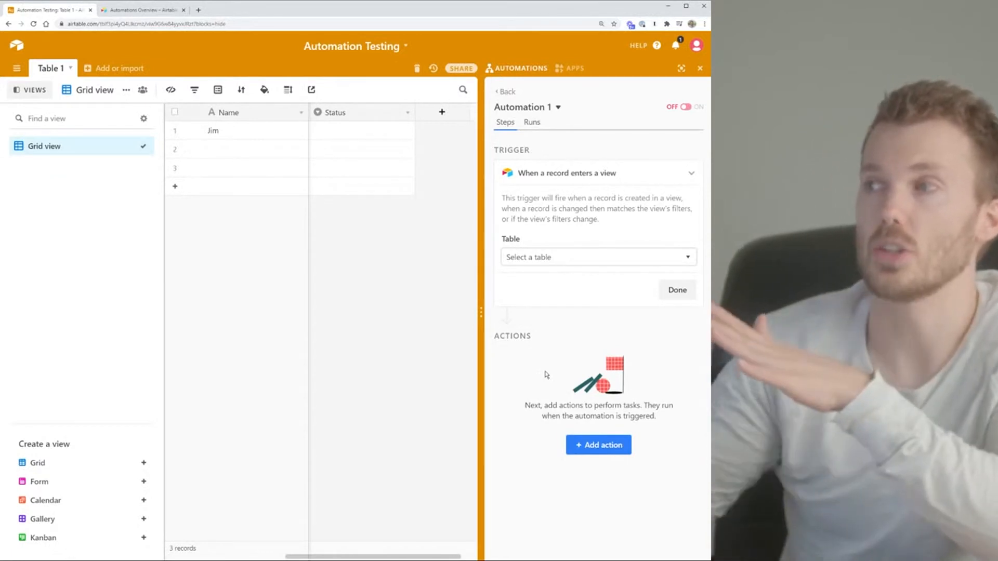
Point the 'When a record enters a view' trigger at Table 1, leaving the view unchosen
{"action": "left_click", "coordinate": [700, 69]}
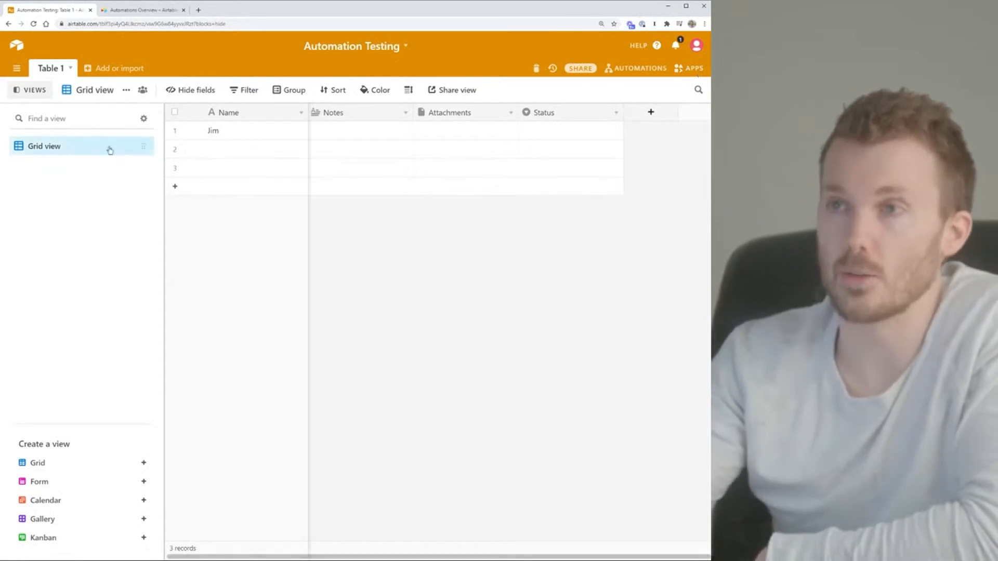
{"action": "left_click", "coordinate": [640, 70]}
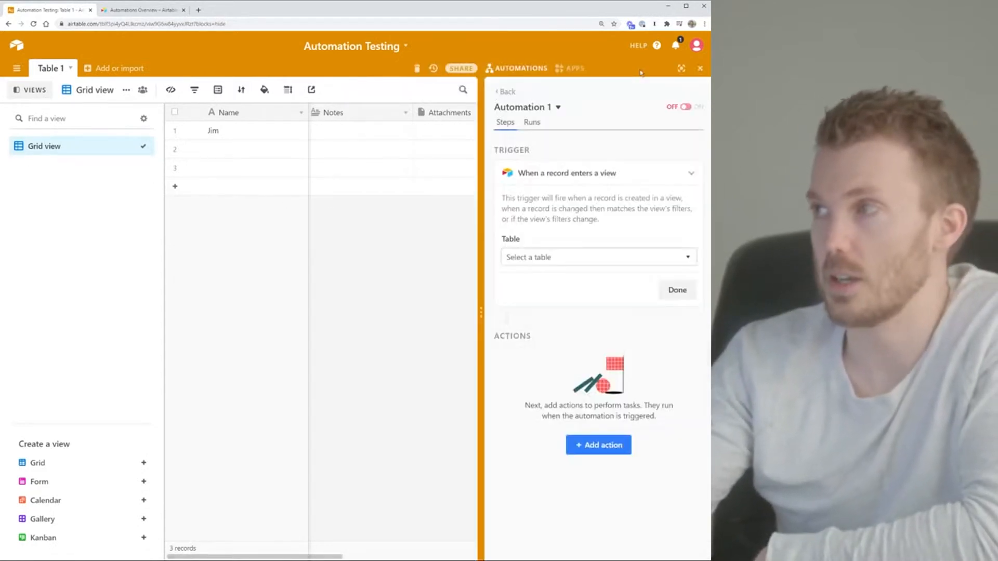
{"action": "left_click", "coordinate": [559, 258]}
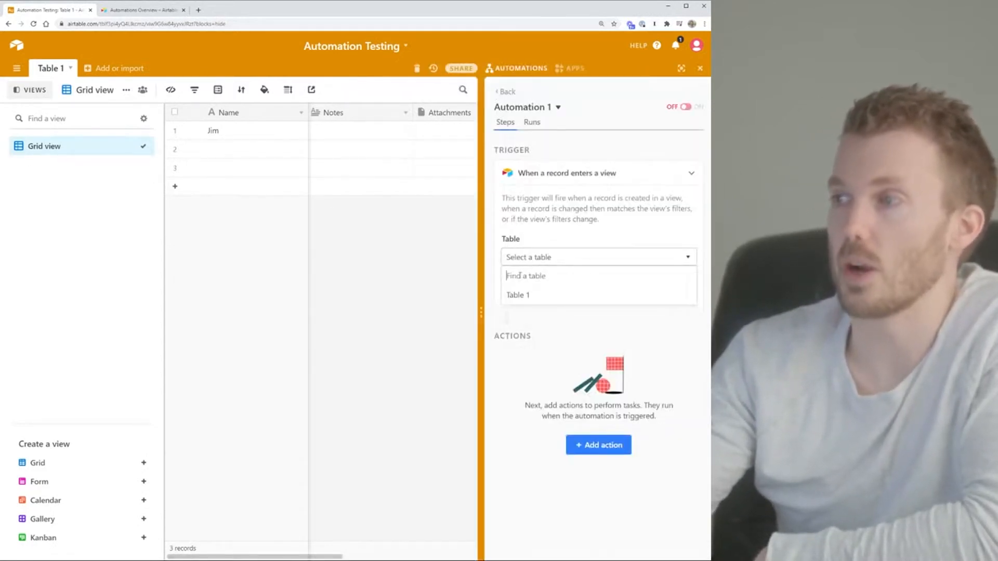
{"action": "left_click", "coordinate": [517, 294]}
{"action": "left_click", "coordinate": [555, 301]}
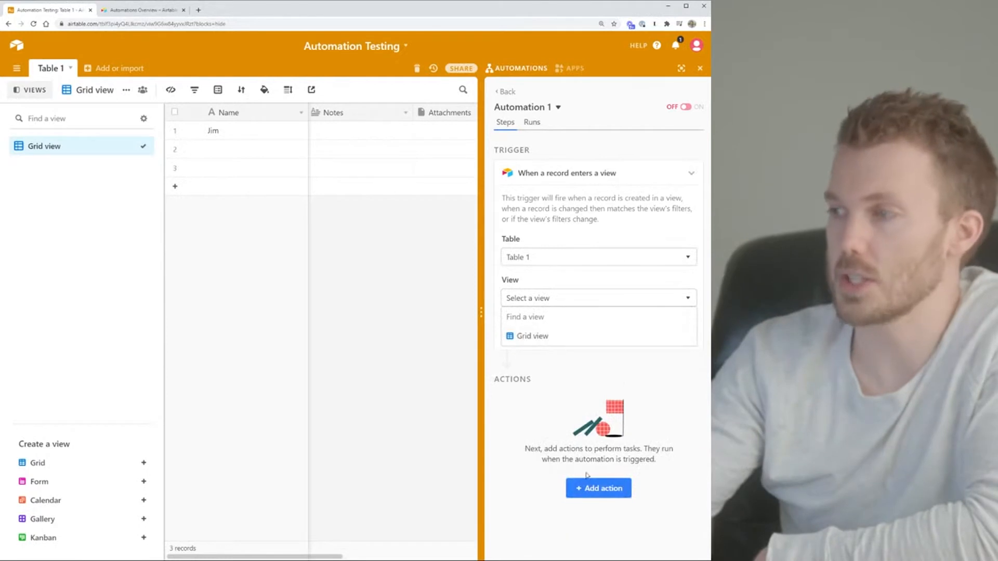
{"action": "left_click", "coordinate": [538, 411]}
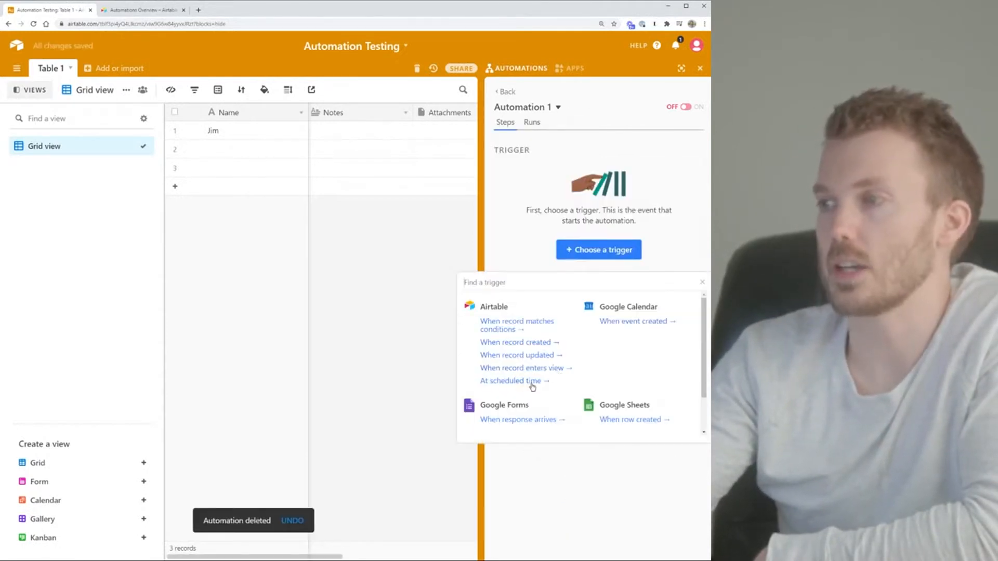
Use an 'At scheduled time' trigger running Monday, Wednesday and Friday at 12:00am
{"action": "left_click", "coordinate": [533, 382]}
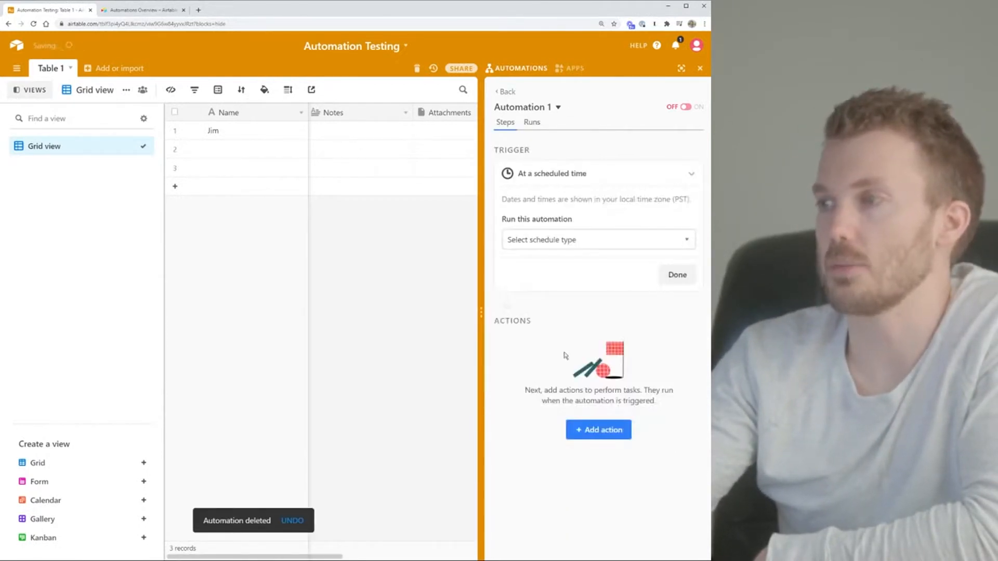
{"action": "left_click", "coordinate": [574, 244]}
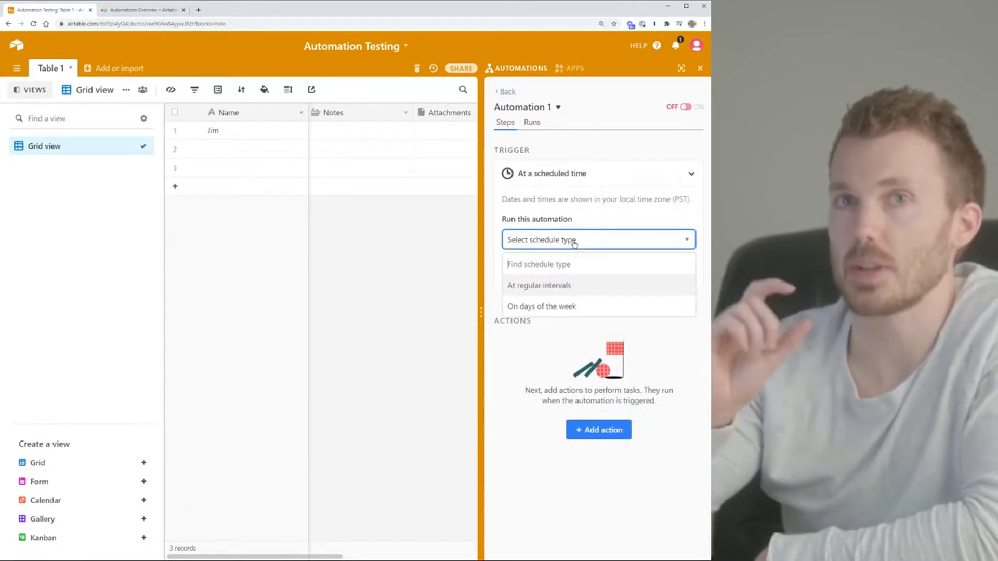
{"action": "left_click", "coordinate": [549, 306]}
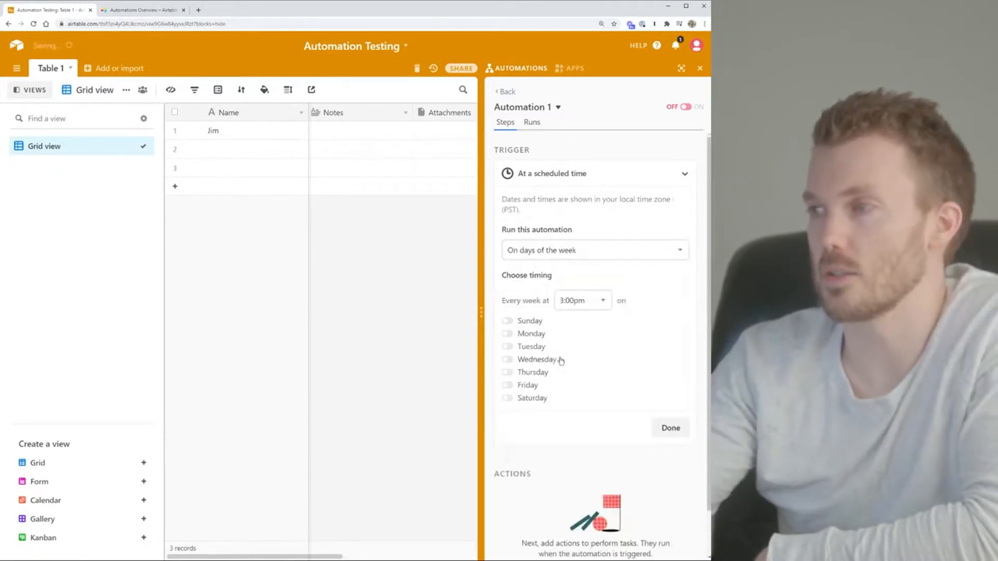
{"action": "left_click", "coordinate": [524, 334]}
{"action": "left_click", "coordinate": [524, 359]}
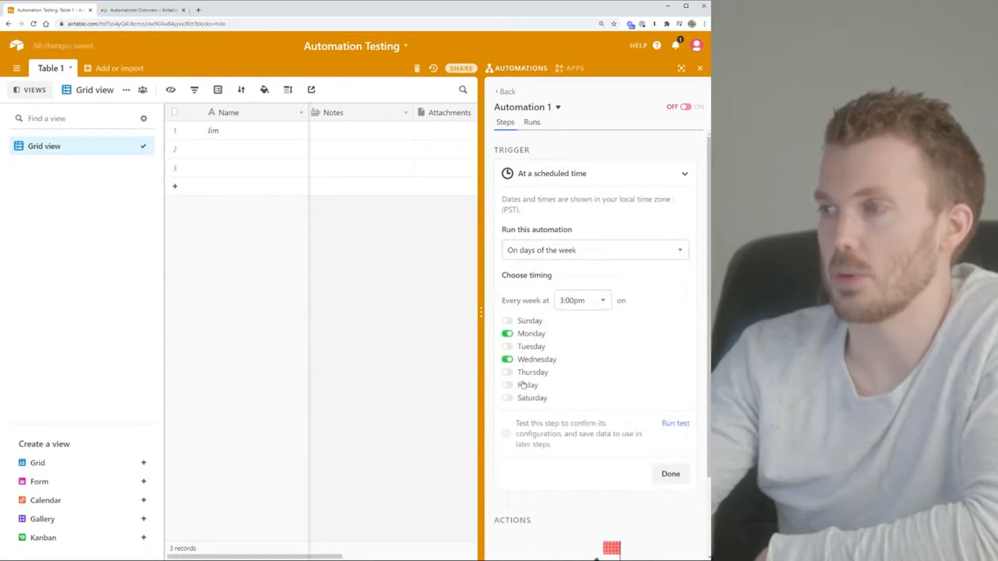
{"action": "left_click", "coordinate": [523, 386]}
{"action": "left_click", "coordinate": [587, 304]}
{"action": "left_click", "coordinate": [574, 347]}
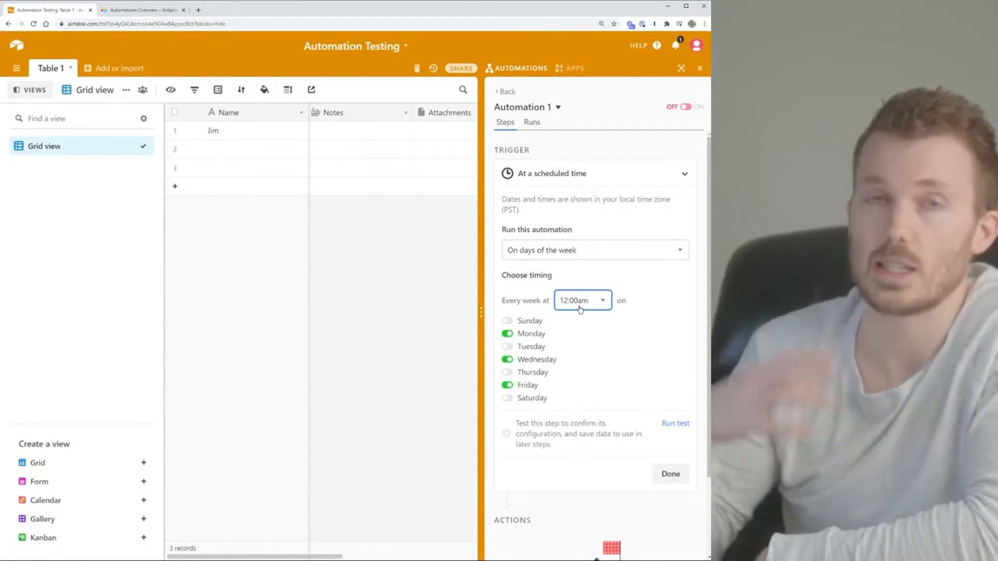
Switch the schedule to run at regular intervals, leaving the interval length unset
{"action": "left_click", "coordinate": [577, 253]}
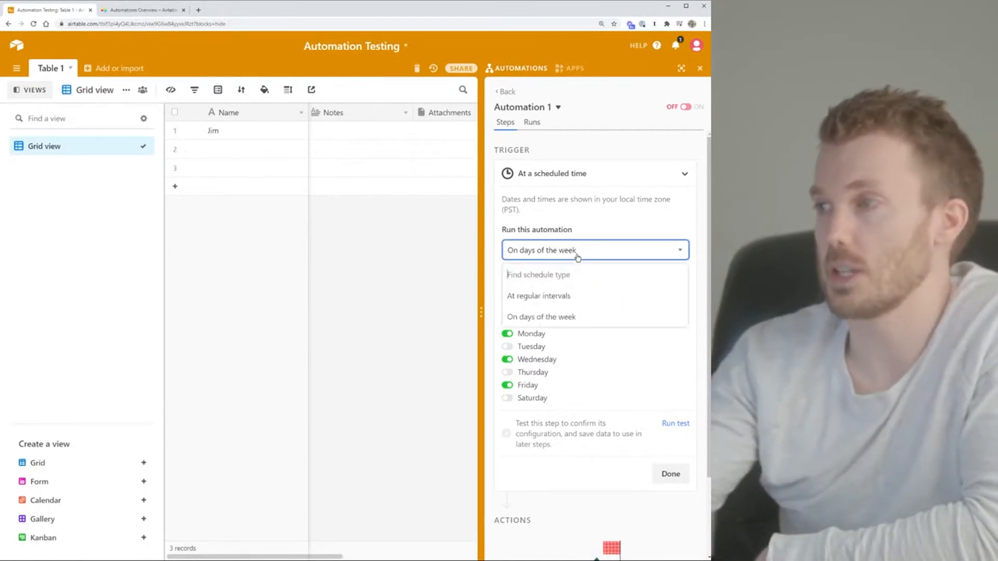
{"action": "left_click", "coordinate": [546, 294]}
{"action": "left_click", "coordinate": [559, 306]}
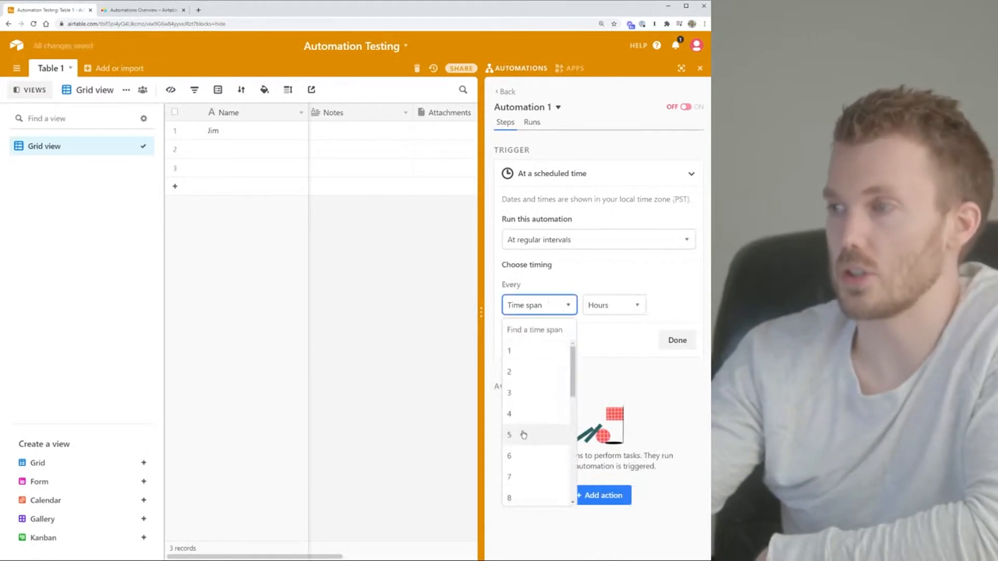
{"action": "scroll", "coordinate": [536, 429], "scroll_direction": "down", "scroll_amount": 3}
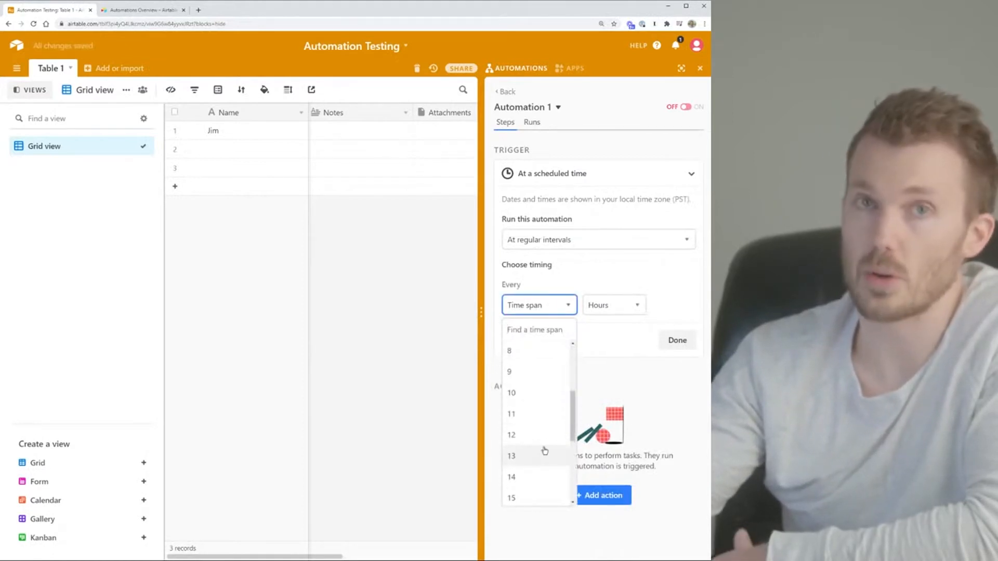
{"action": "left_click", "coordinate": [664, 268]}
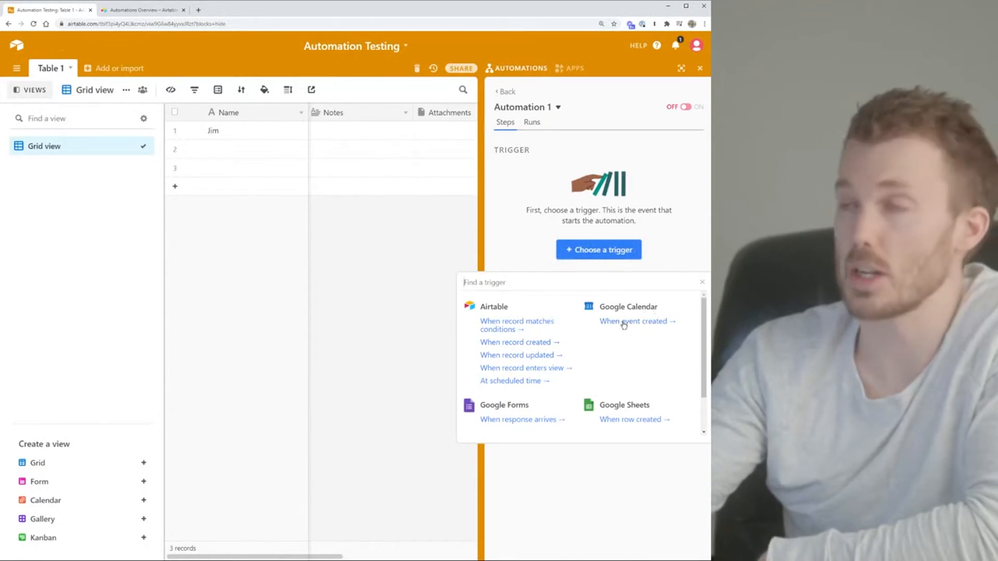
Choose Airtable's 'When a record is created' trigger from the trigger list
{"action": "scroll", "coordinate": [623, 323], "scroll_direction": "down", "scroll_amount": 2}
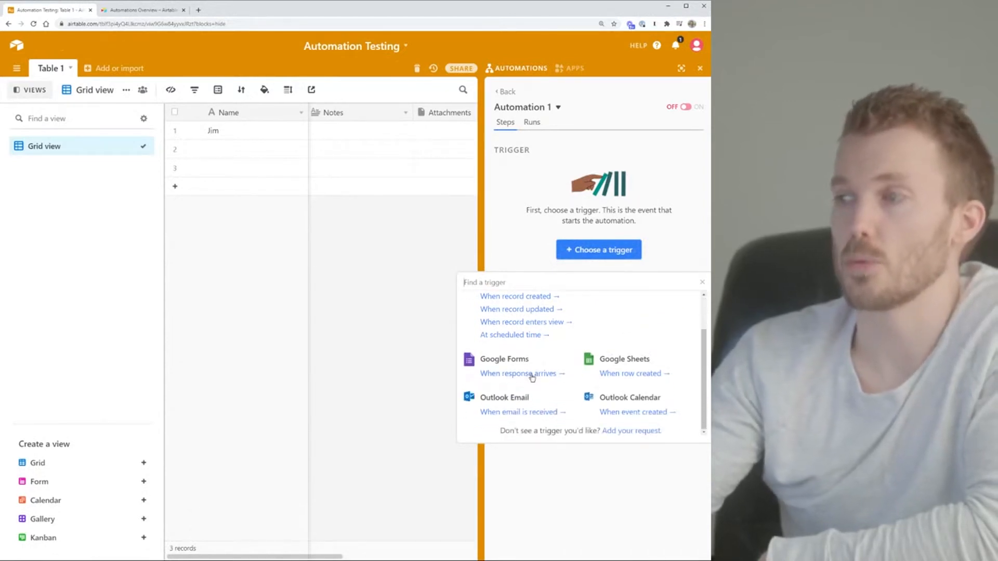
{"action": "scroll", "coordinate": [532, 378], "scroll_direction": "up", "scroll_amount": 2}
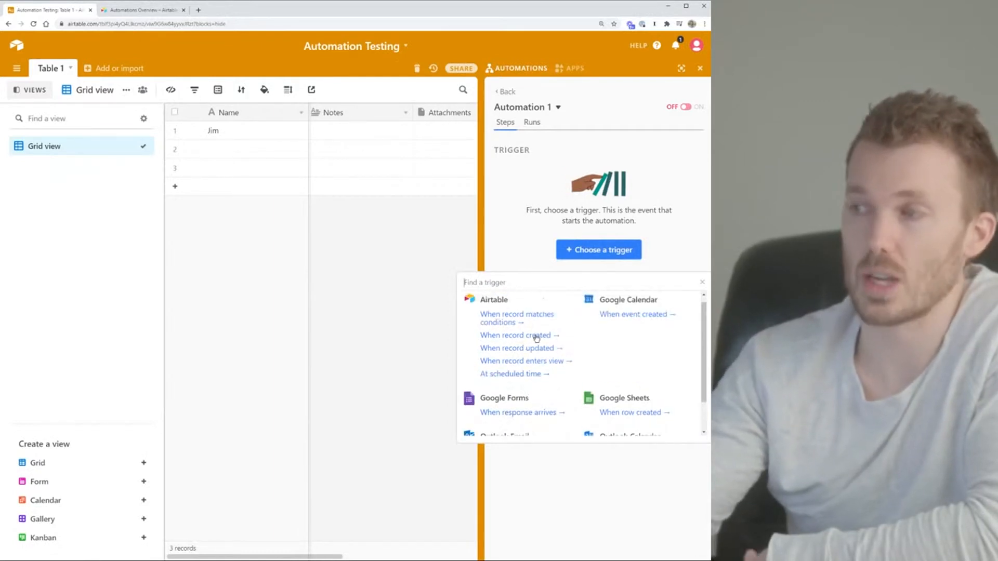
{"action": "scroll", "coordinate": [536, 337], "scroll_direction": "down", "scroll_amount": 2}
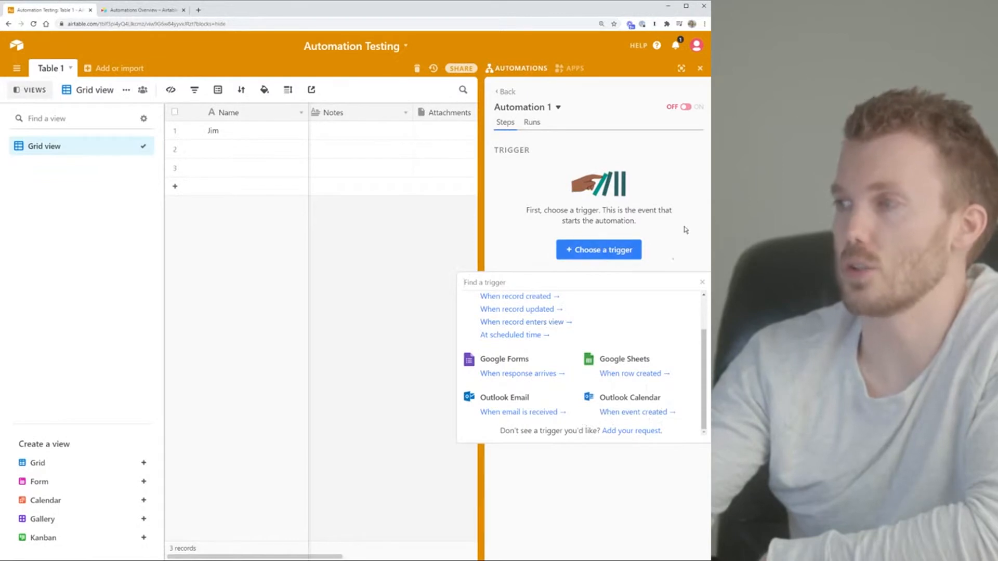
{"action": "scroll", "coordinate": [549, 374], "scroll_direction": "up", "scroll_amount": 2}
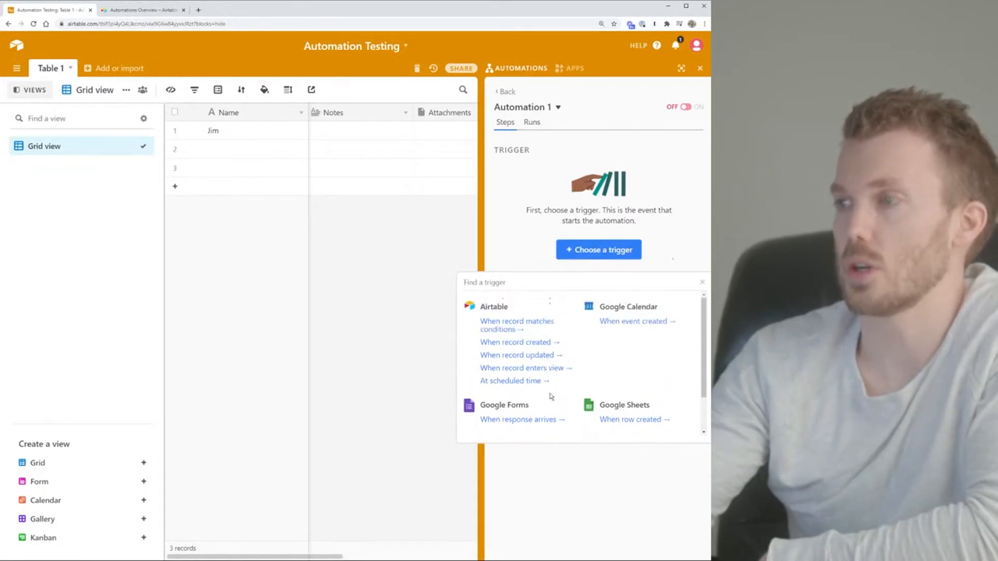
{"action": "left_click", "coordinate": [534, 342]}
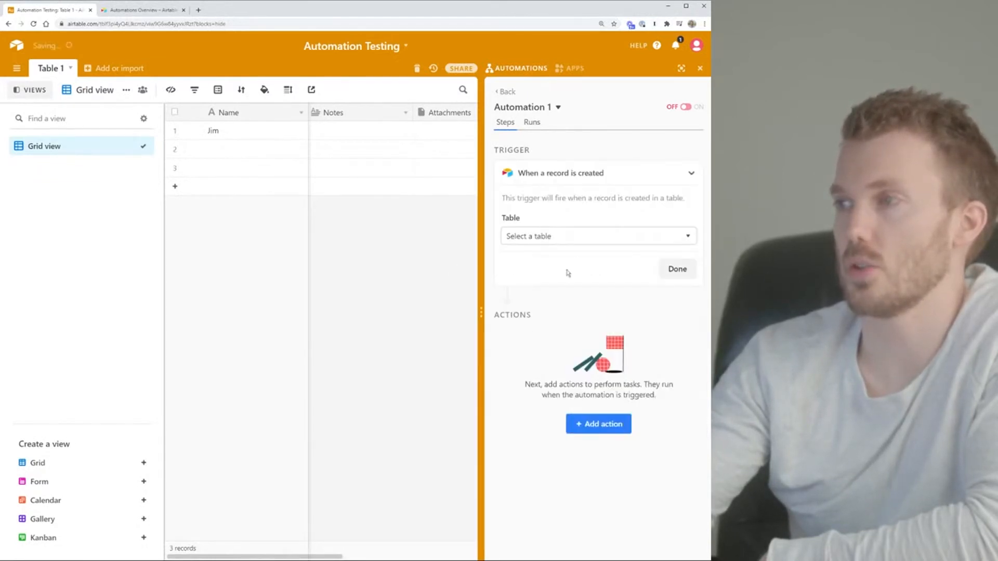
Point the trigger at Table 1, run its test and finish the trigger setup
{"action": "left_click", "coordinate": [582, 238]}
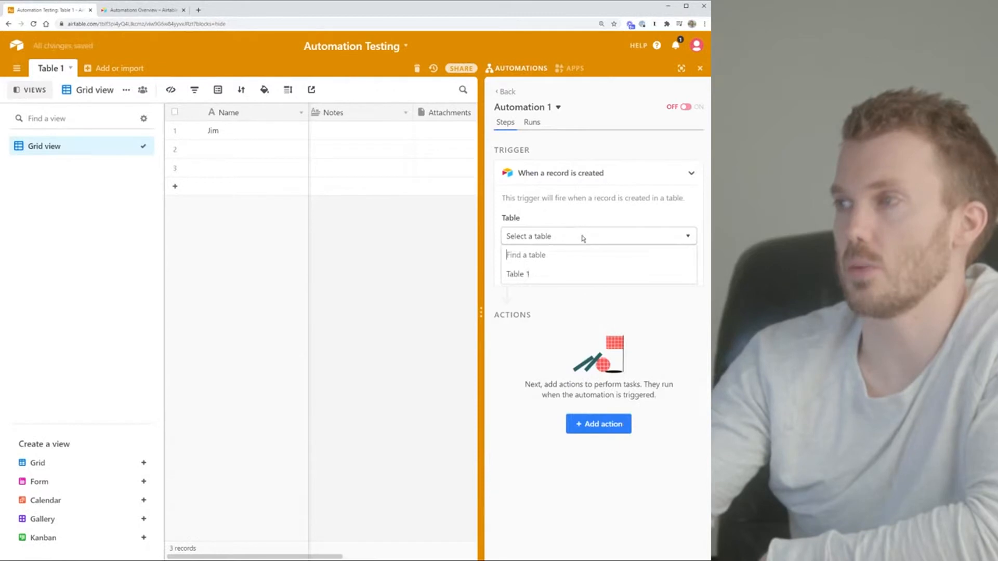
{"action": "left_click", "coordinate": [523, 276]}
{"action": "left_click", "coordinate": [681, 266]}
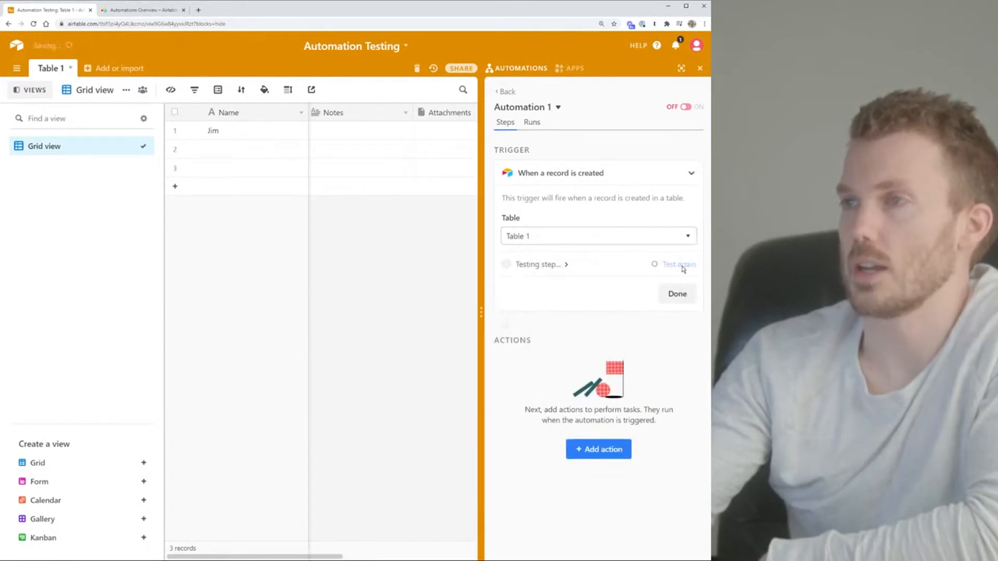
{"action": "left_click", "coordinate": [674, 294]}
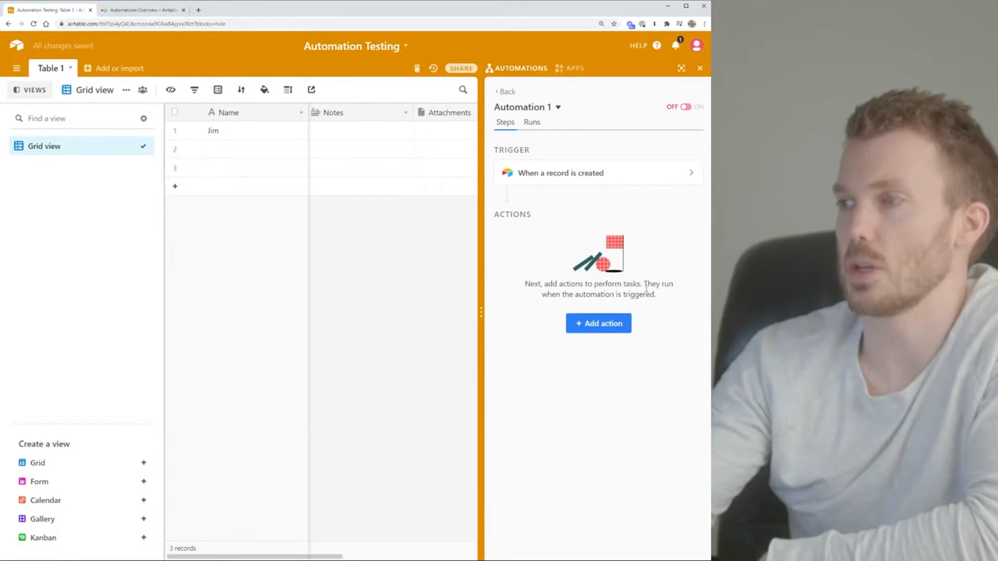
{"action": "left_click", "coordinate": [593, 326]}
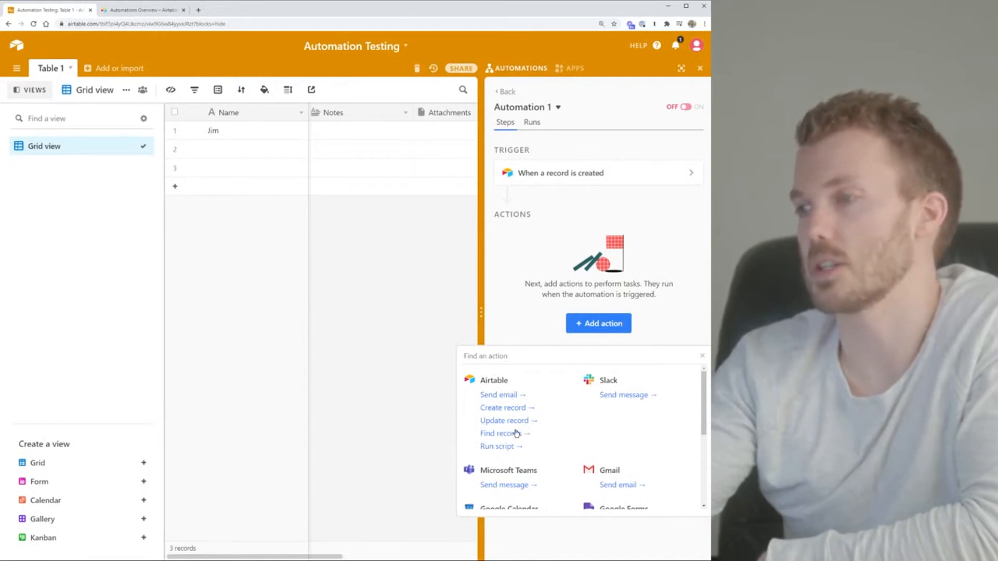
Add an Airtable 'Send email' action and place the cursor in its To field
{"action": "scroll", "coordinate": [516, 434], "scroll_direction": "down", "scroll_amount": 5}
{"action": "scroll", "coordinate": [575, 446], "scroll_direction": "up", "scroll_amount": 5}
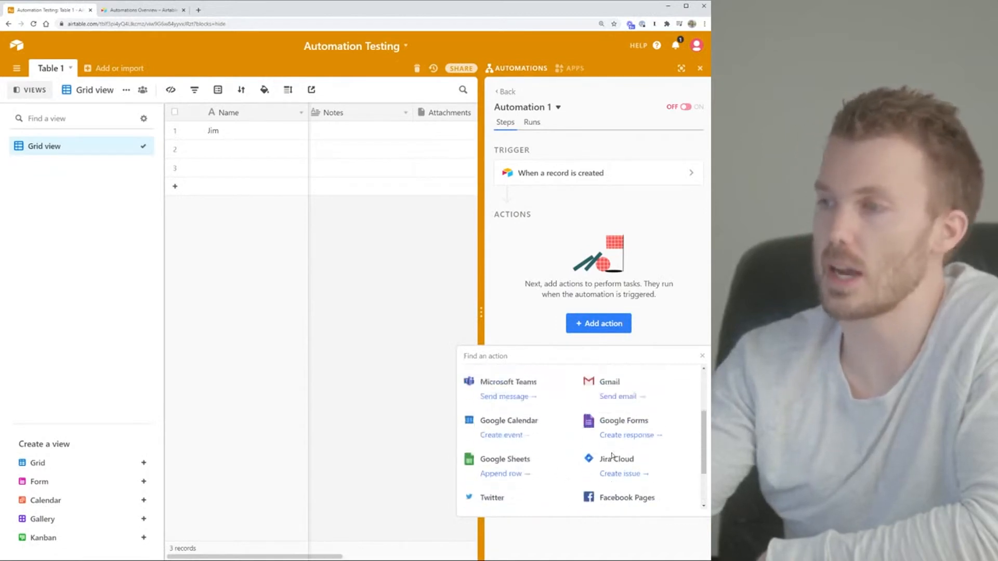
{"action": "left_click", "coordinate": [512, 395]}
{"action": "left_click", "coordinate": [560, 372]}
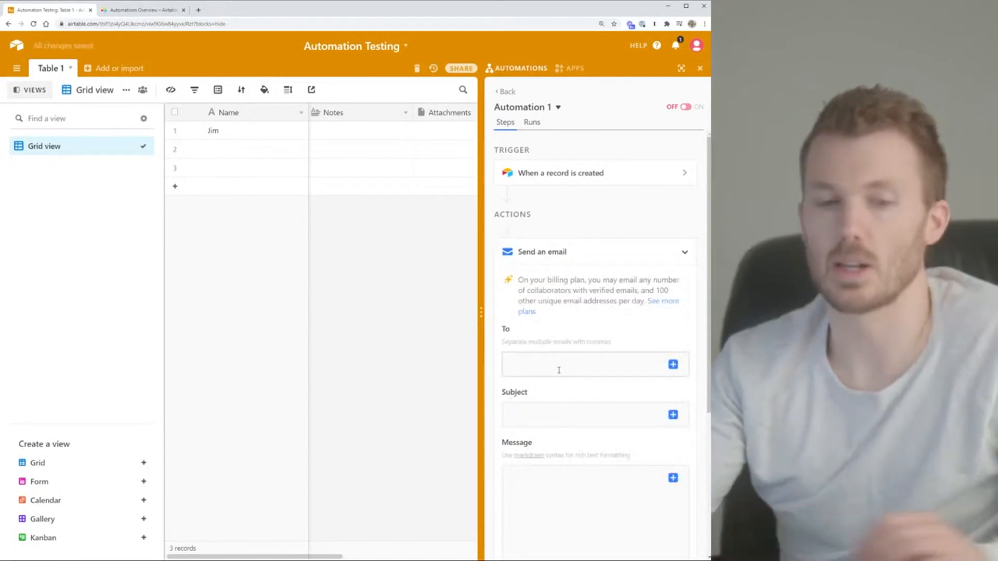
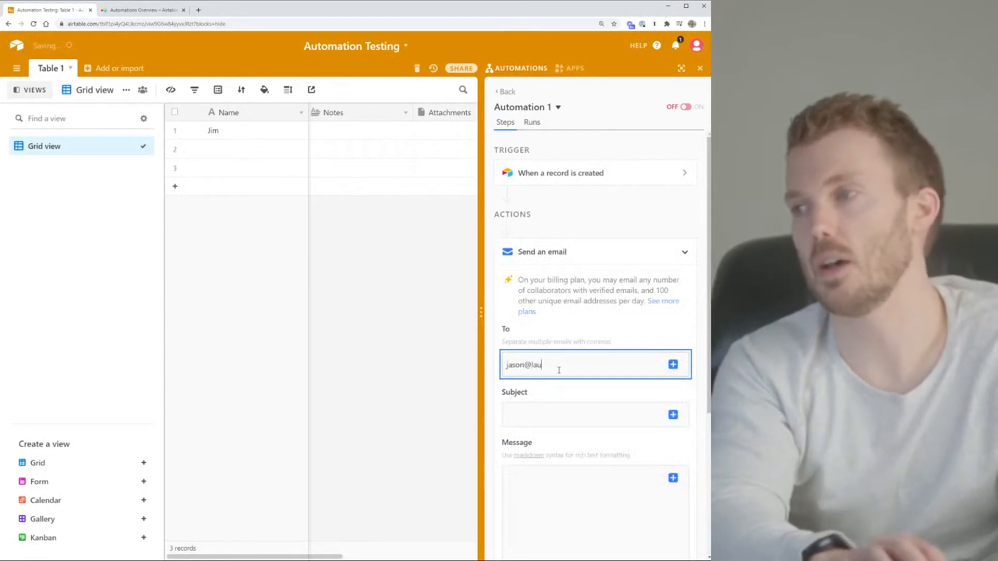
Fill in the recipient address, subject 'You got a form submission!' and message 'Here's the message,'
{"action": "key", "text": "Tab"}
{"action": "key", "text": "Tab"}
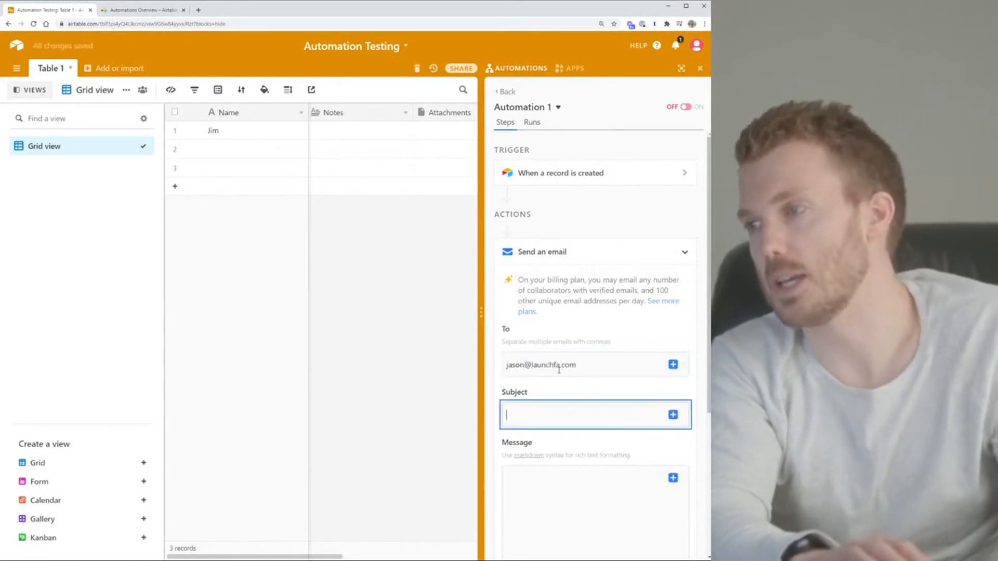
{"action": "type", "text": "You got a form submission!"}
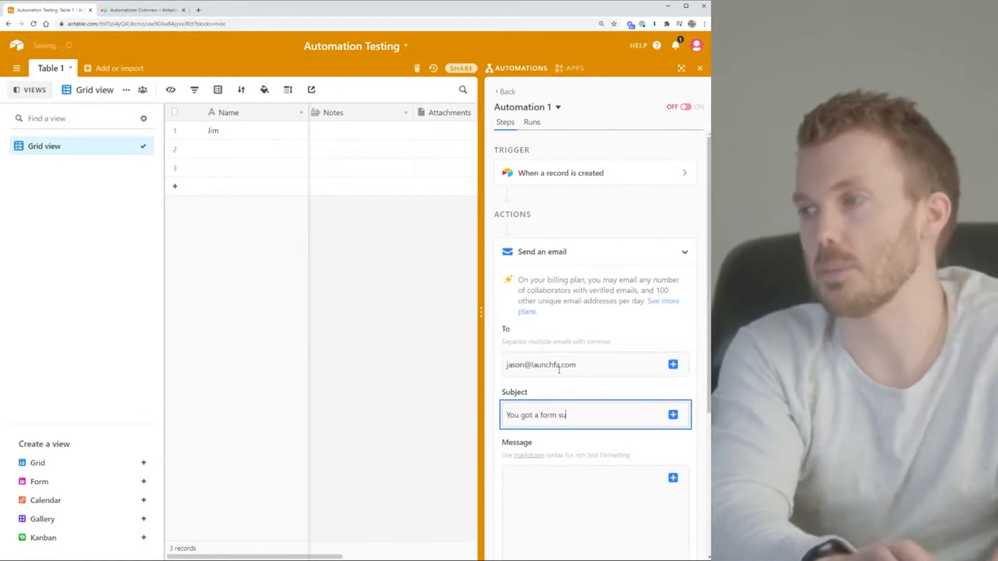
{"action": "key", "text": "Tab"}
{"action": "key", "text": "Tab"}
{"action": "key", "text": "Tab"}
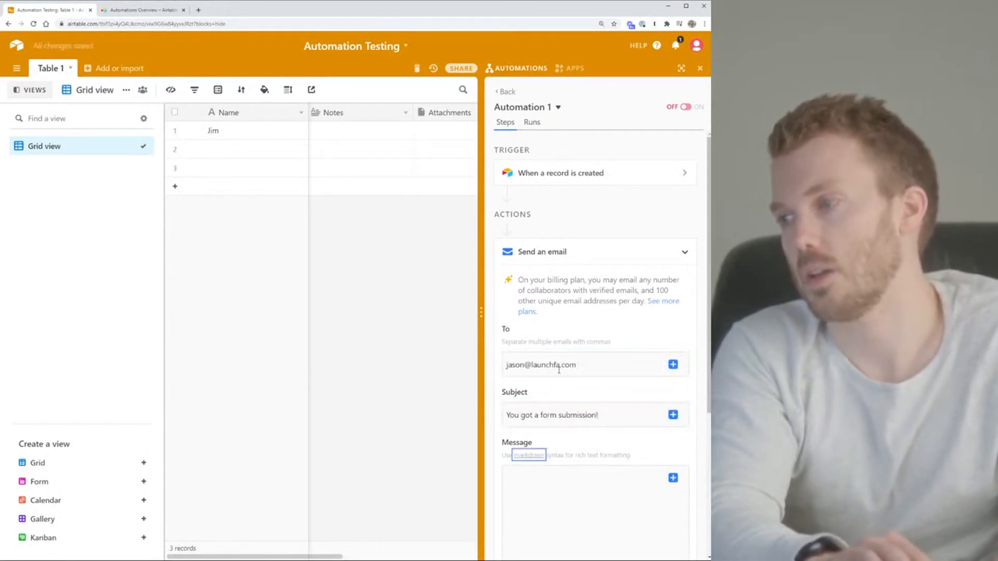
{"action": "type", "text": "Here's the m"}
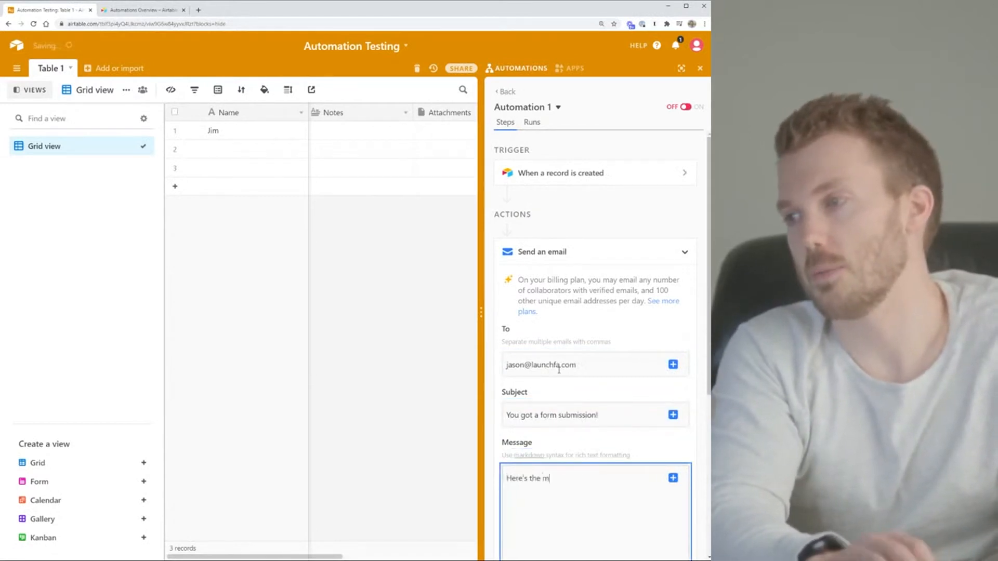
{"action": "type", "text": "essage,"}
{"action": "scroll", "coordinate": [560, 379], "scroll_direction": "down", "scroll_amount": 2}
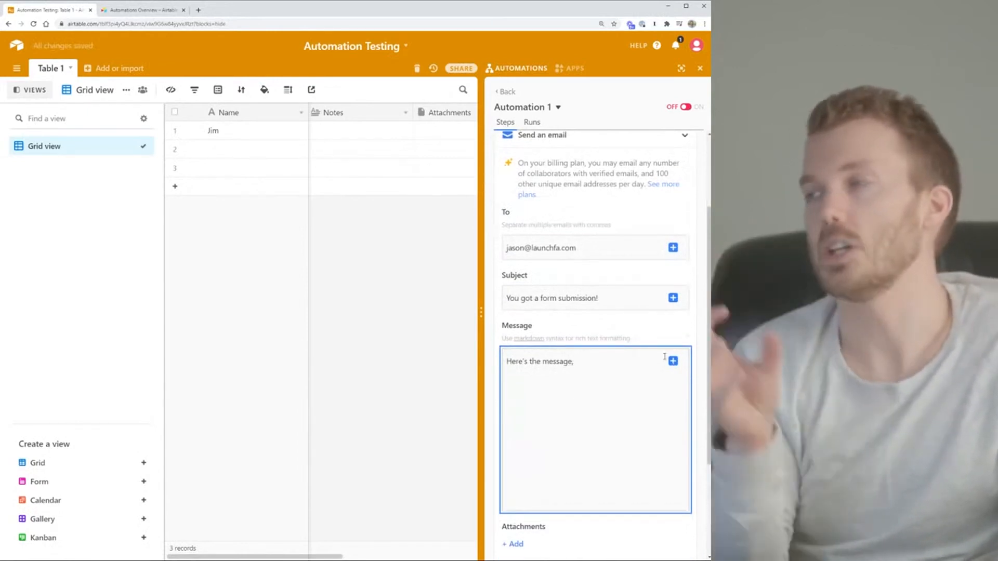
{"action": "left_click", "coordinate": [673, 362]}
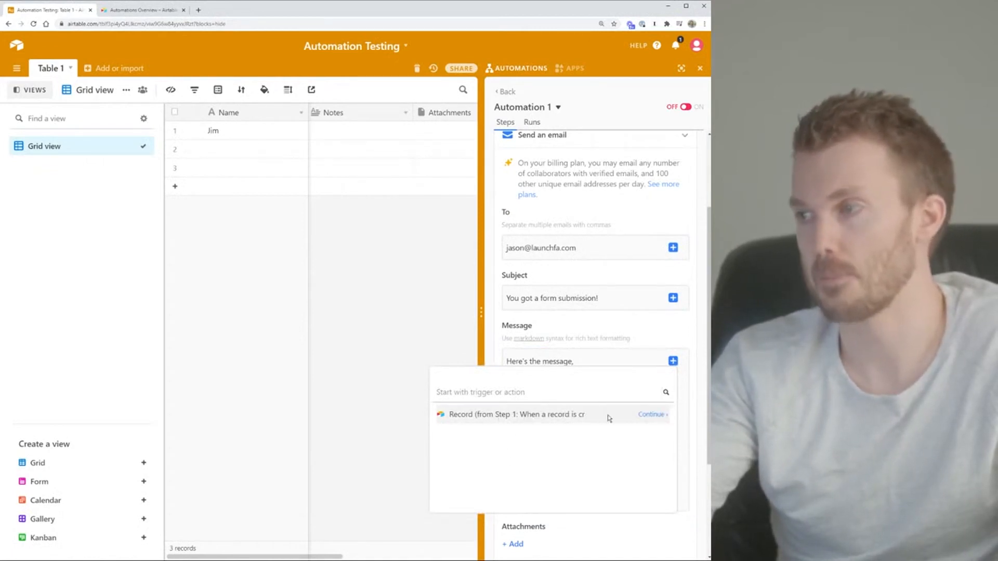
Insert the triggering record's Name into the message and run the email step test
{"action": "left_click", "coordinate": [652, 416]}
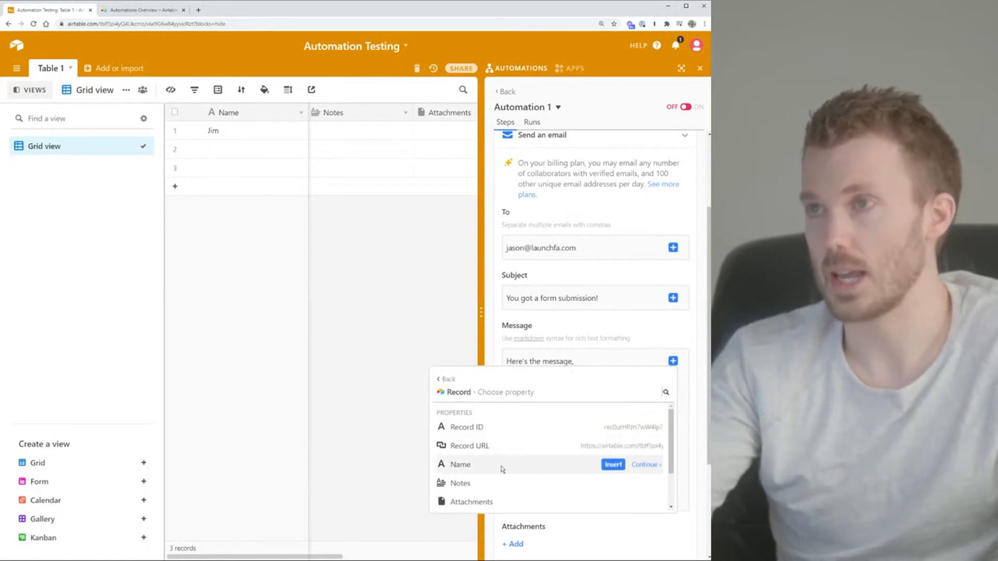
{"action": "left_click", "coordinate": [612, 465]}
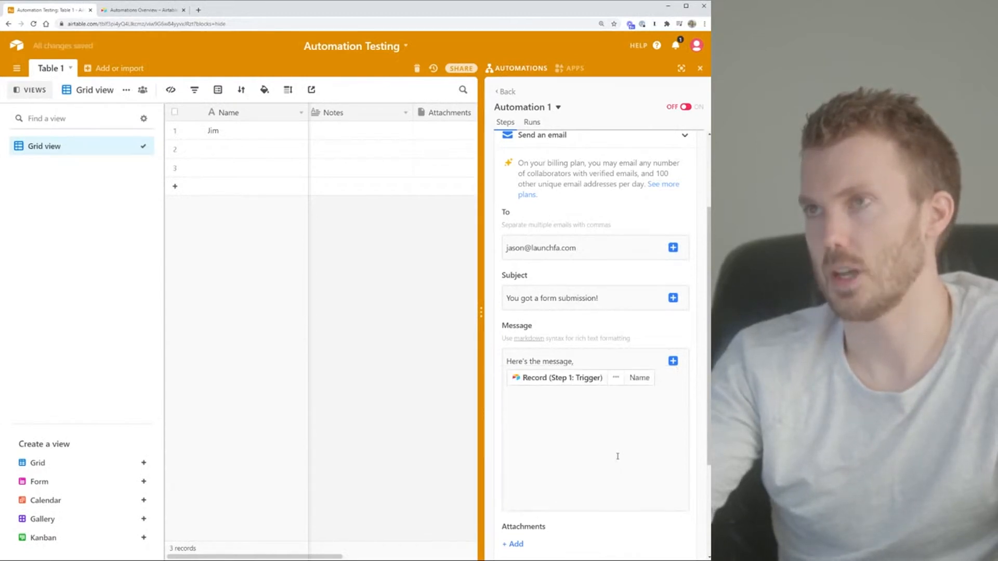
{"action": "scroll", "coordinate": [617, 456], "scroll_direction": "down", "scroll_amount": 3}
{"action": "left_click", "coordinate": [674, 440]}
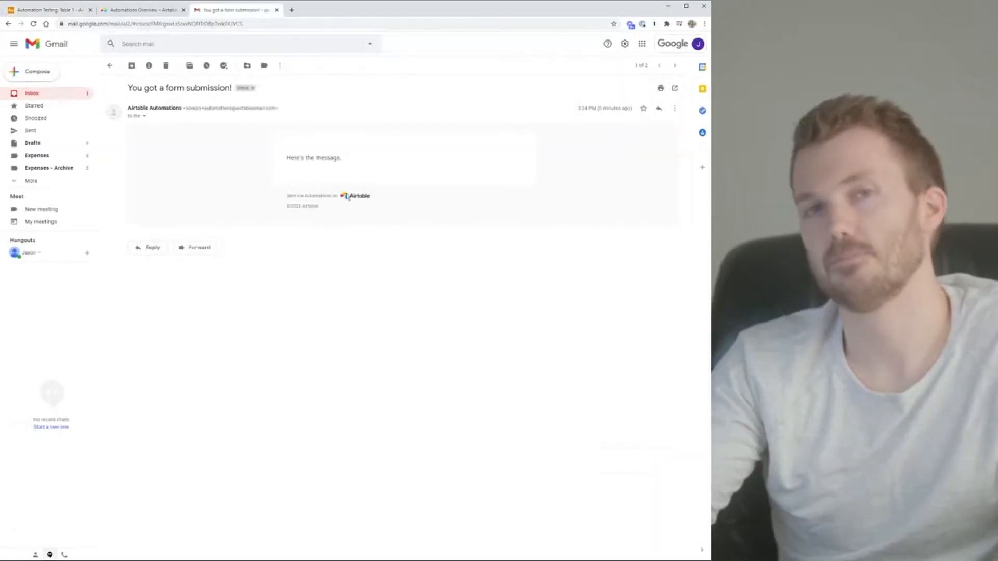
Check the received 'You got a form submission!' test email in Gmail, then return to Airtable
{"action": "left_click_drag", "start_coordinate": [305, 159], "coordinate": [338, 129]}
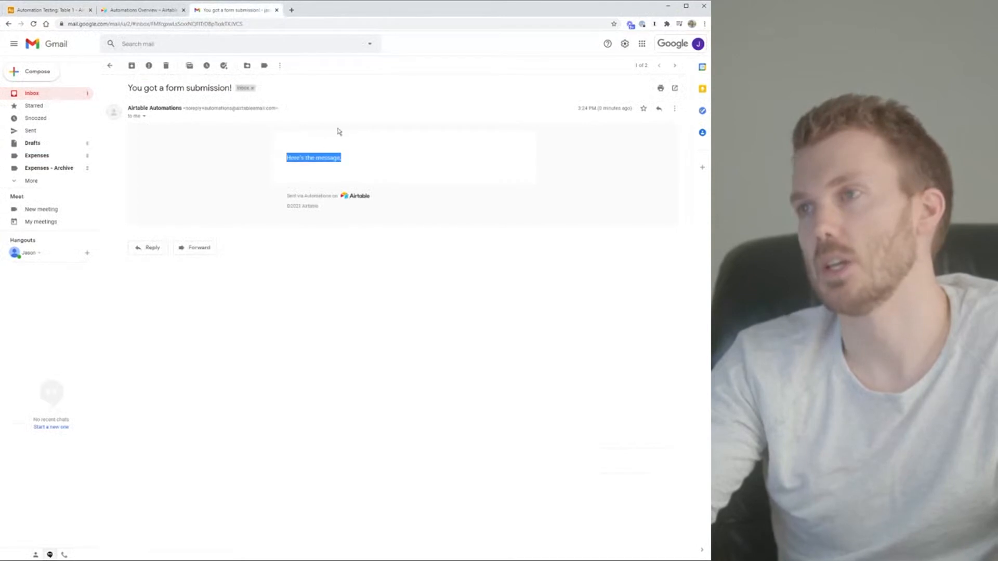
{"action": "left_click", "coordinate": [325, 152]}
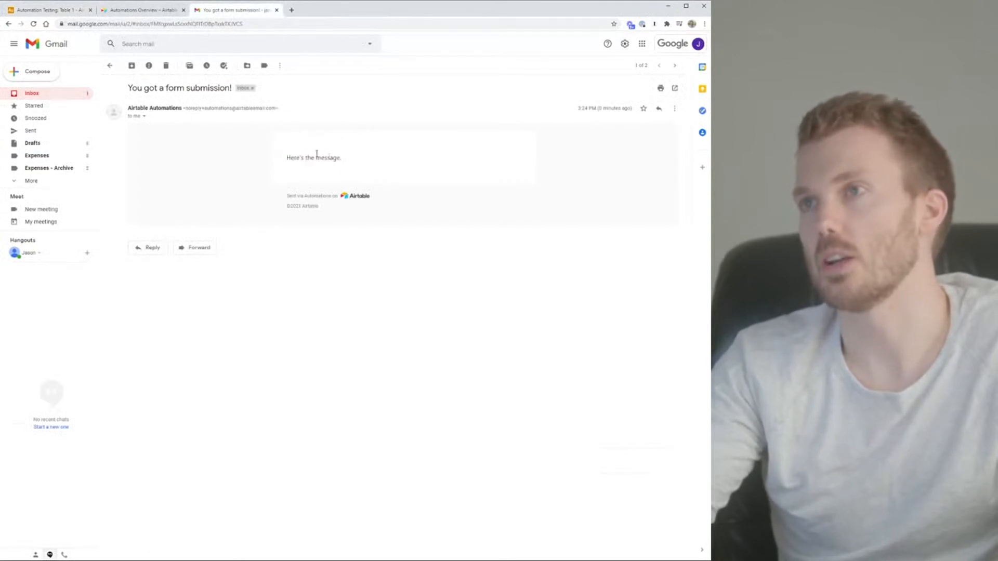
{"action": "left_click", "coordinate": [59, 10]}
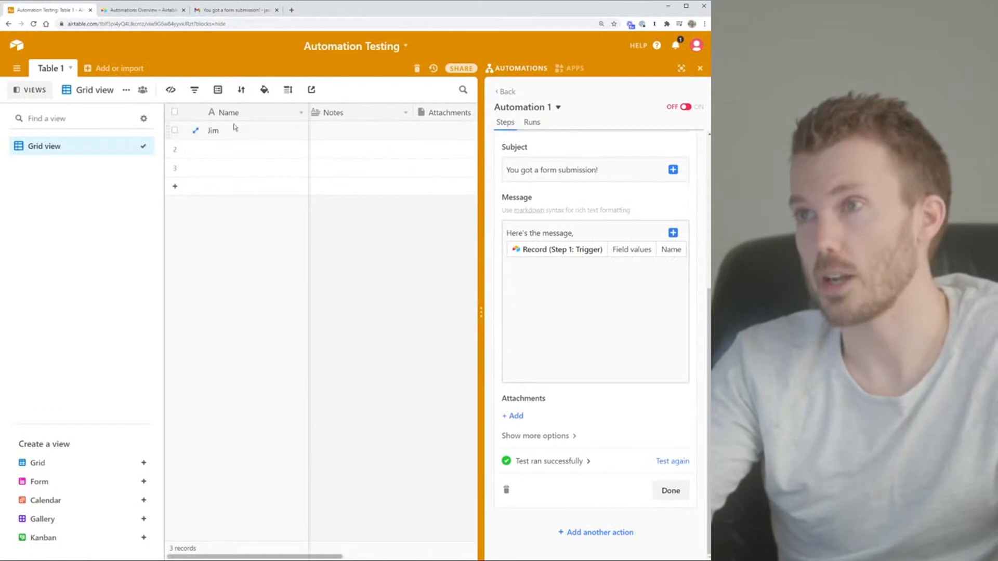
Expand the trigger step to review its successful test results on Table 1
{"action": "scroll", "coordinate": [567, 208], "scroll_direction": "up", "scroll_amount": 2}
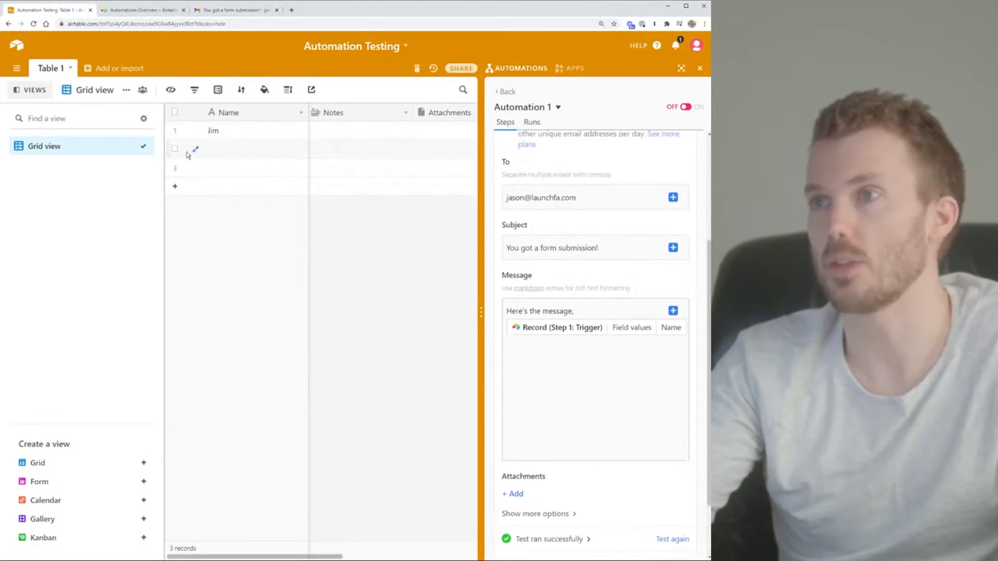
{"action": "scroll", "coordinate": [612, 241], "scroll_direction": "up", "scroll_amount": 4}
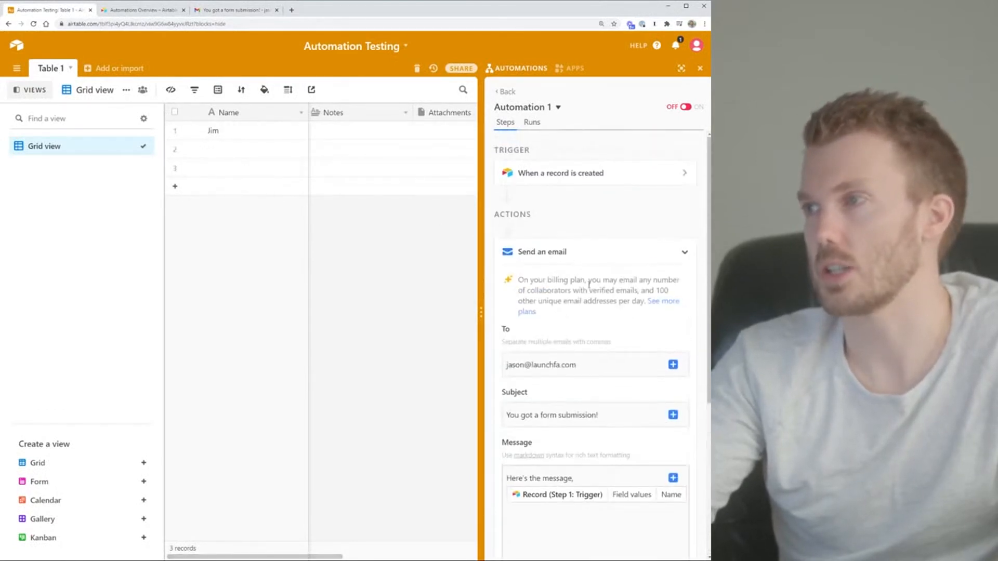
{"action": "left_click", "coordinate": [569, 174]}
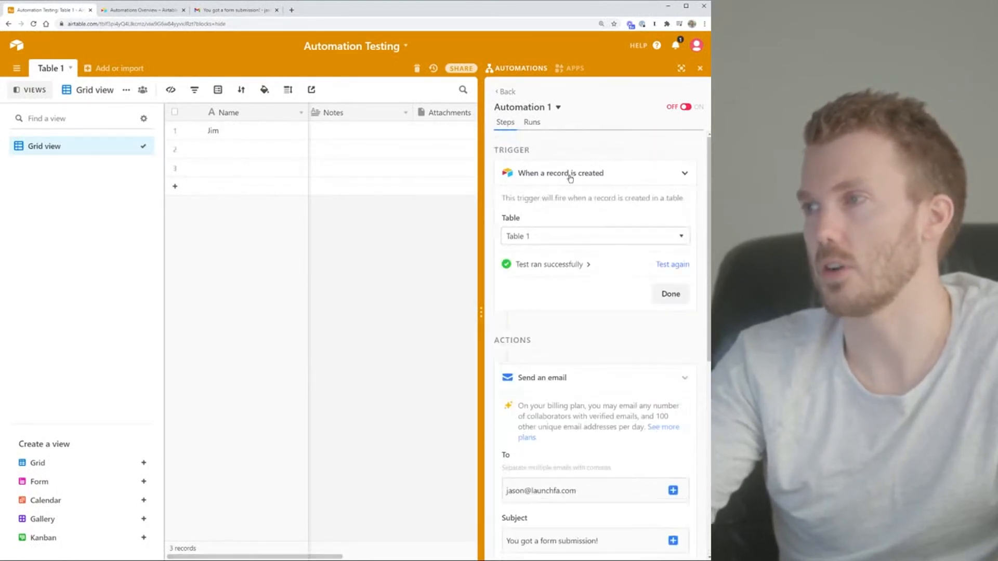
{"action": "left_click", "coordinate": [575, 266]}
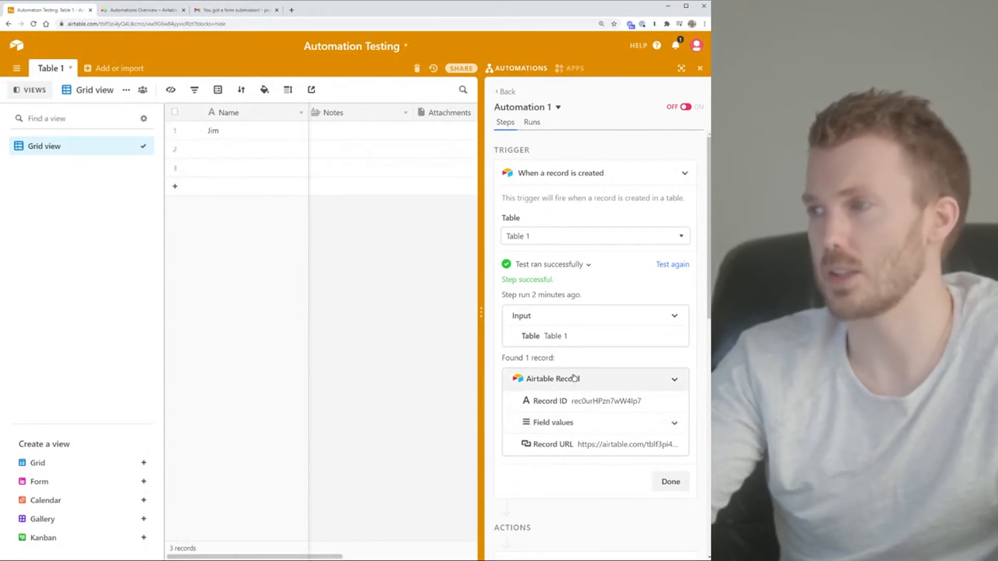
Delete the two empty records in rows 2 and 3 of Table 1
{"action": "left_click", "coordinate": [175, 149]}
{"action": "left_click", "coordinate": [175, 167]}
{"action": "right_click", "coordinate": [243, 173]}
{"action": "left_click", "coordinate": [250, 183]}
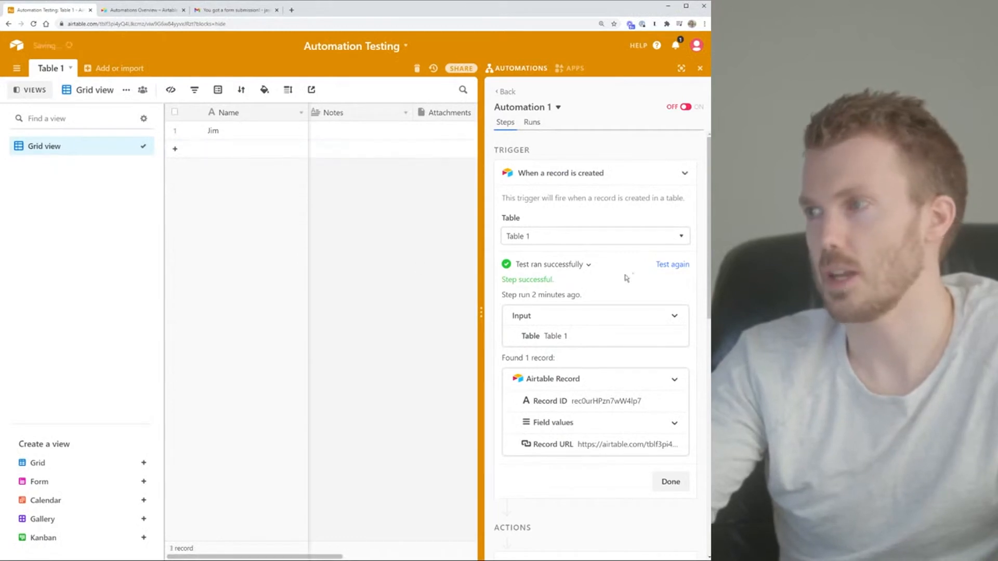
Retest the trigger and the email step, then check the resulting email in Gmail
{"action": "left_click", "coordinate": [676, 265]}
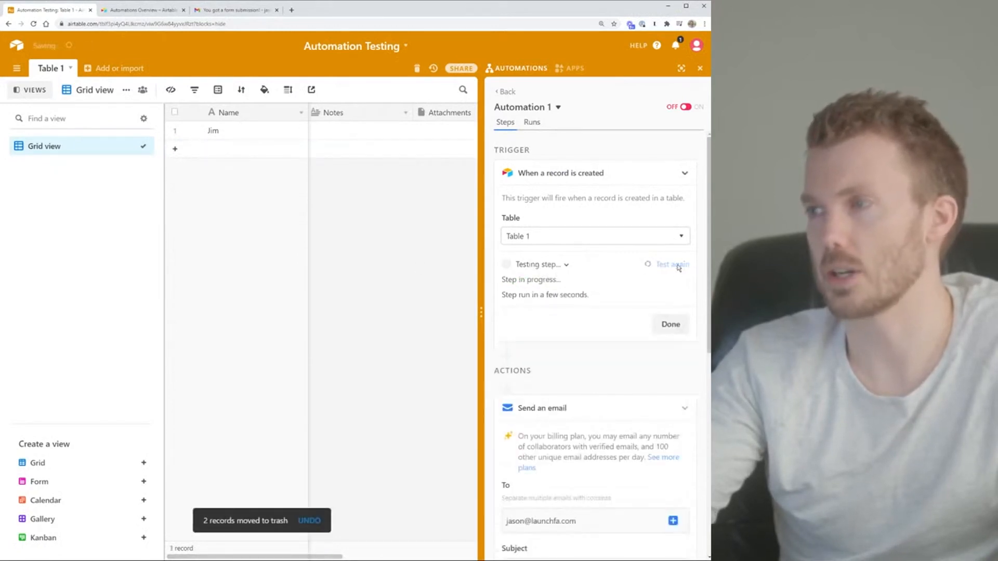
{"action": "left_click", "coordinate": [560, 424]}
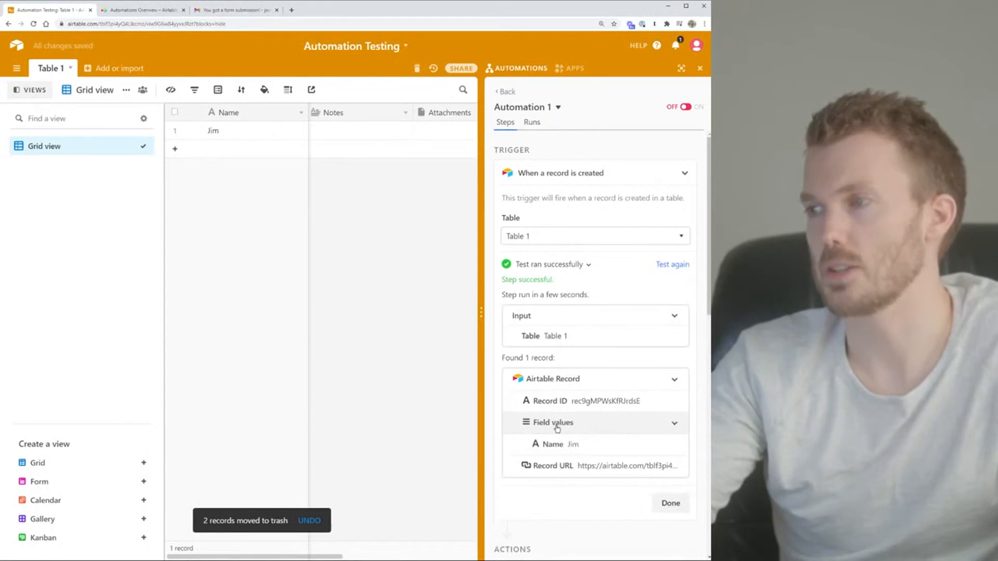
{"action": "left_click", "coordinate": [671, 503]}
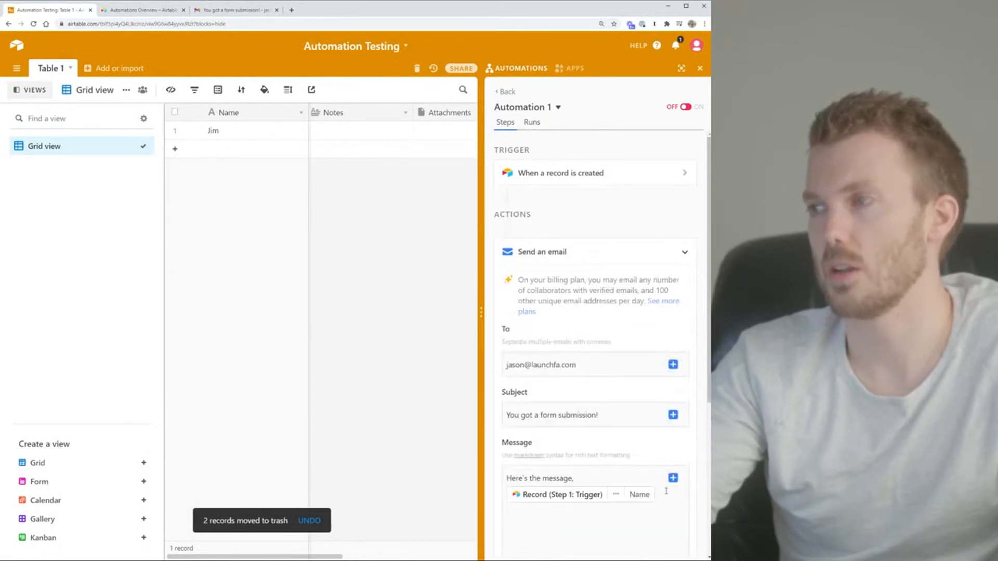
{"action": "scroll", "coordinate": [543, 297], "scroll_direction": "down", "scroll_amount": 2}
{"action": "scroll", "coordinate": [556, 312], "scroll_direction": "down", "scroll_amount": 3}
{"action": "left_click", "coordinate": [666, 463]}
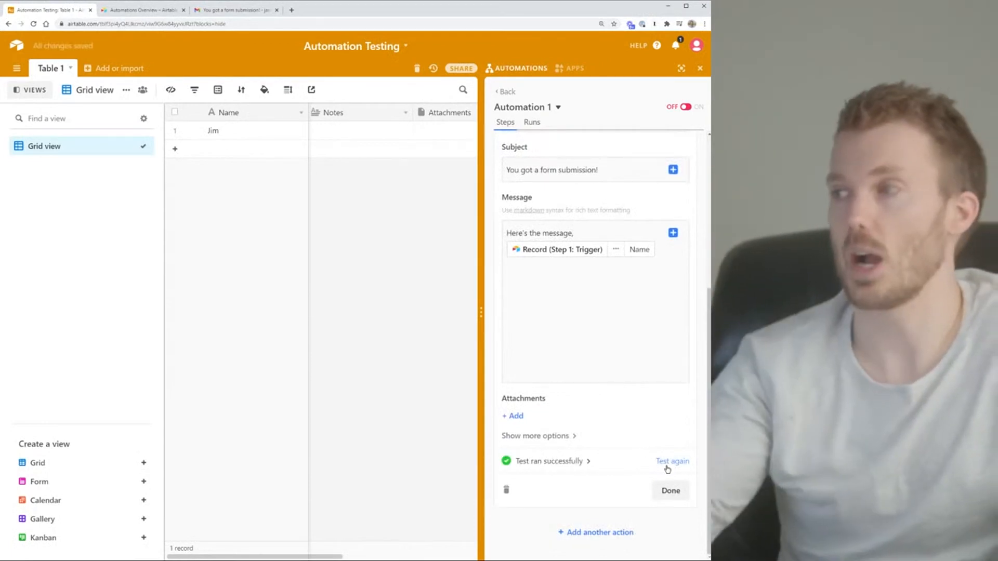
{"action": "left_click", "coordinate": [240, 10]}
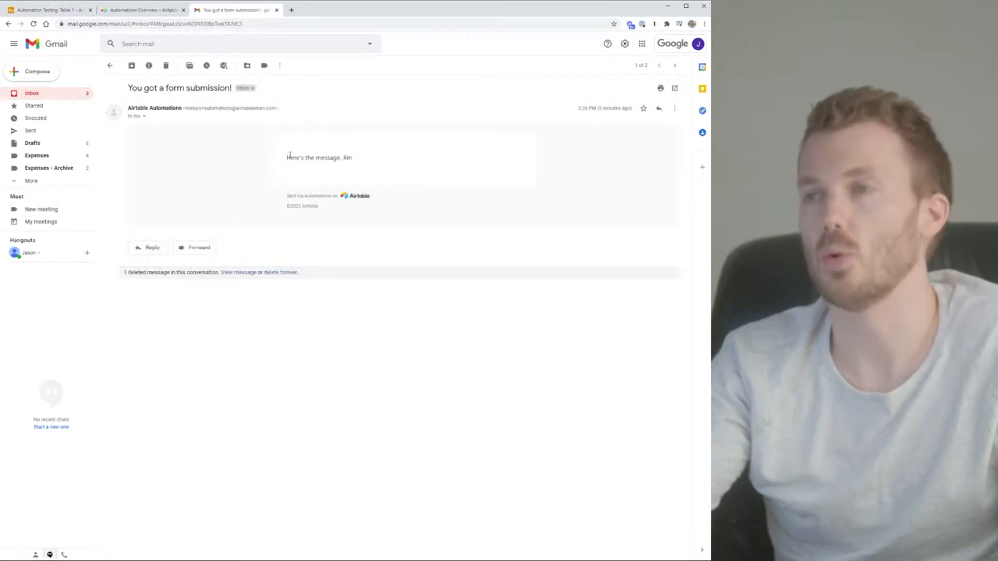
Return from Gmail to the Airtable automation editor
{"action": "left_click", "coordinate": [65, 10]}
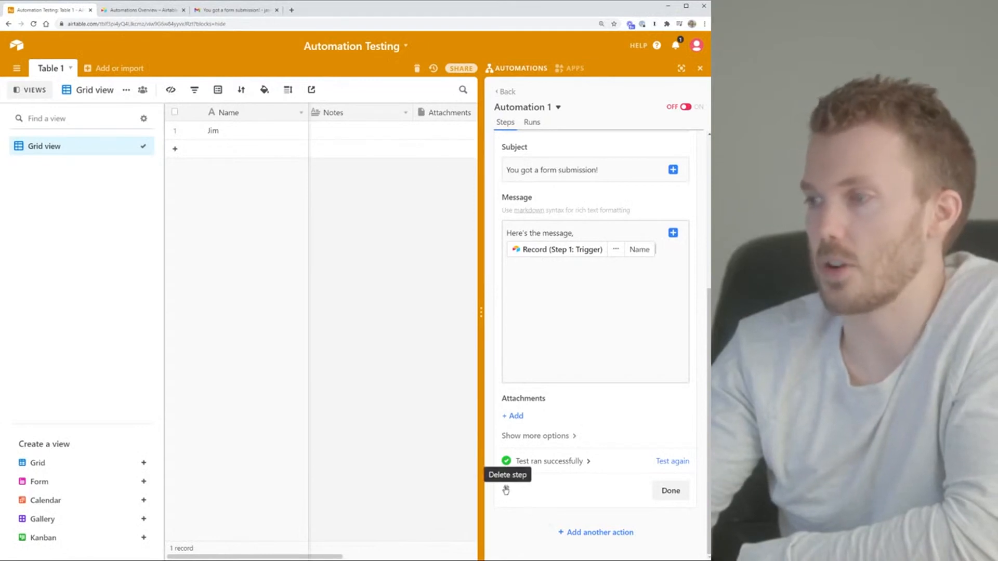
Delete the Send an email action from the automation
{"action": "left_click", "coordinate": [666, 490]}
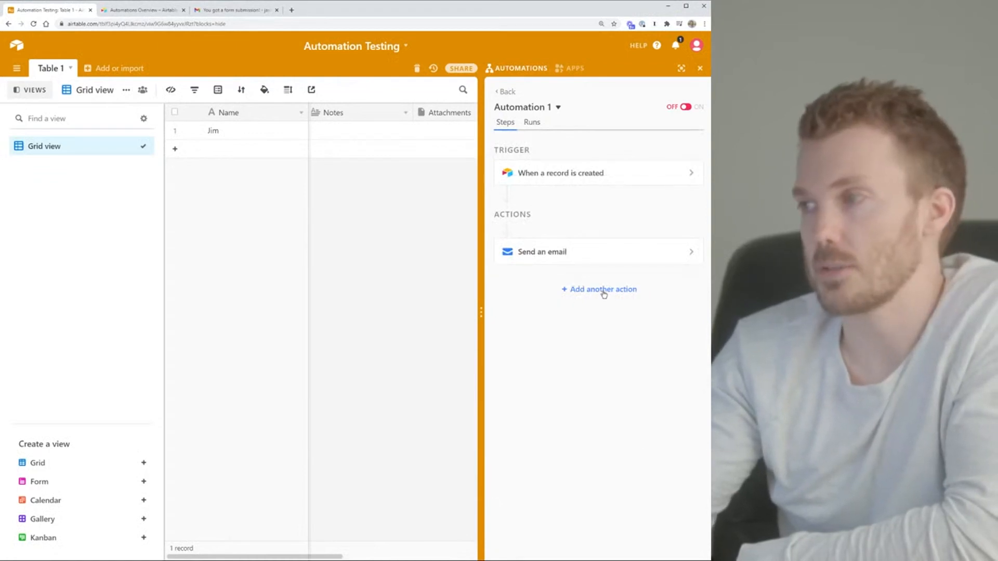
{"action": "left_click", "coordinate": [591, 253]}
{"action": "scroll", "coordinate": [665, 447], "scroll_direction": "down", "scroll_amount": 5}
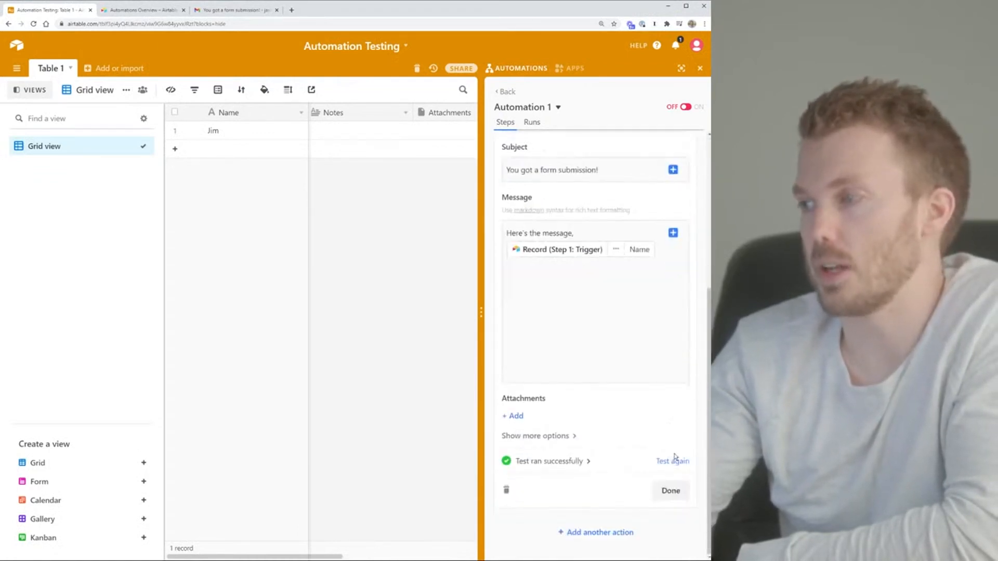
{"action": "left_click", "coordinate": [506, 490]}
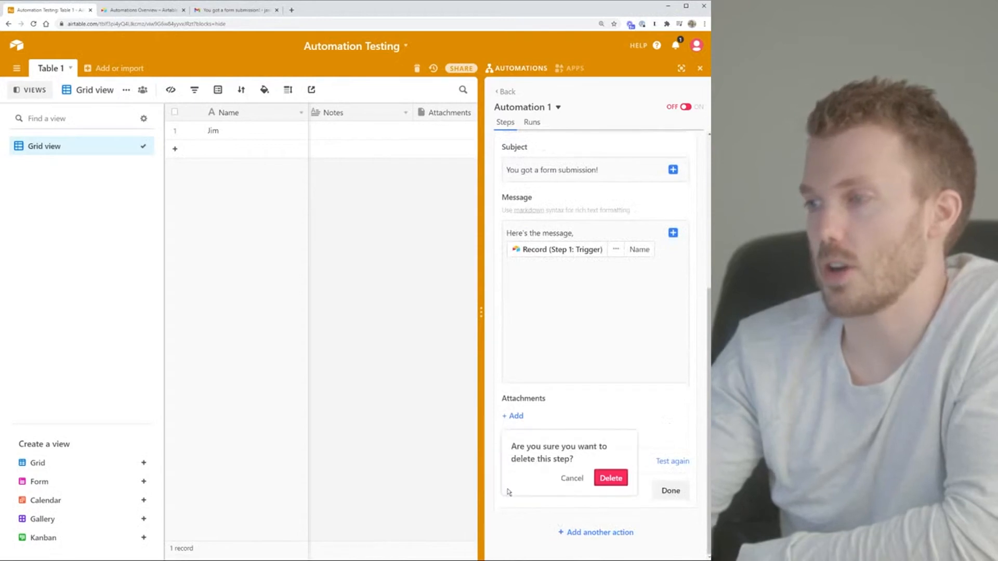
{"action": "left_click", "coordinate": [609, 477]}
Add a Create record action targeting Table 1 with a Name field
{"action": "left_click", "coordinate": [598, 326]}
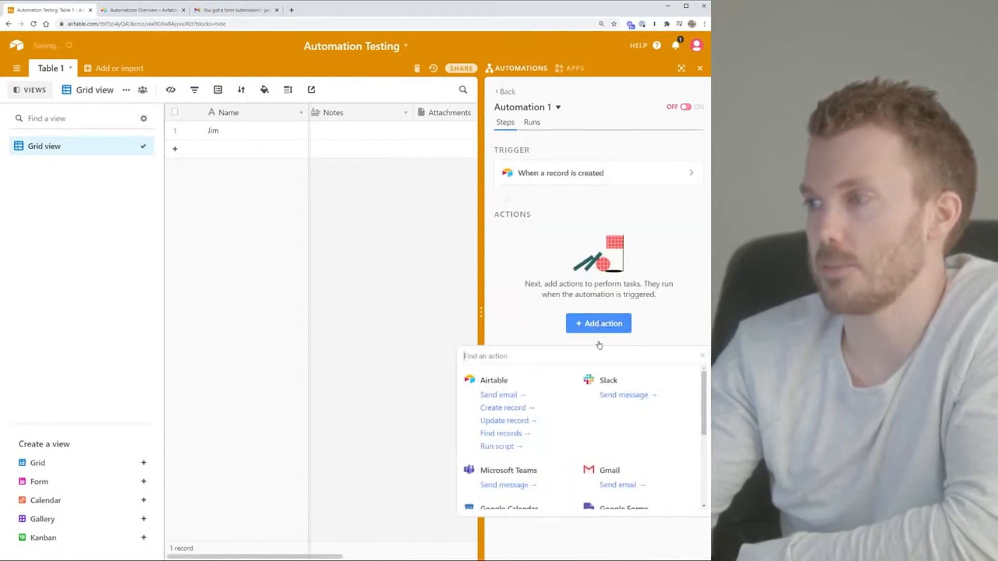
{"action": "left_click", "coordinate": [514, 409]}
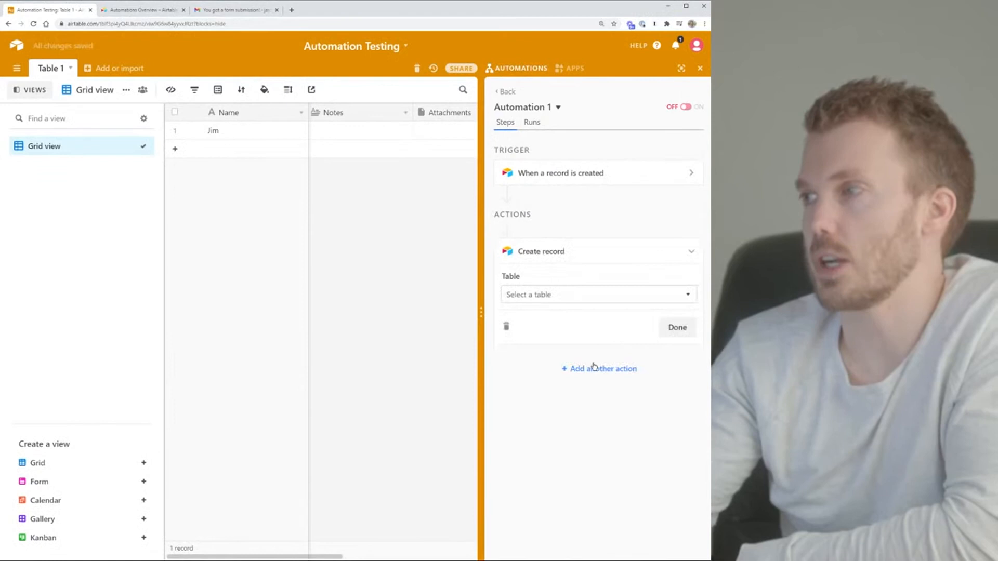
{"action": "left_click", "coordinate": [566, 294]}
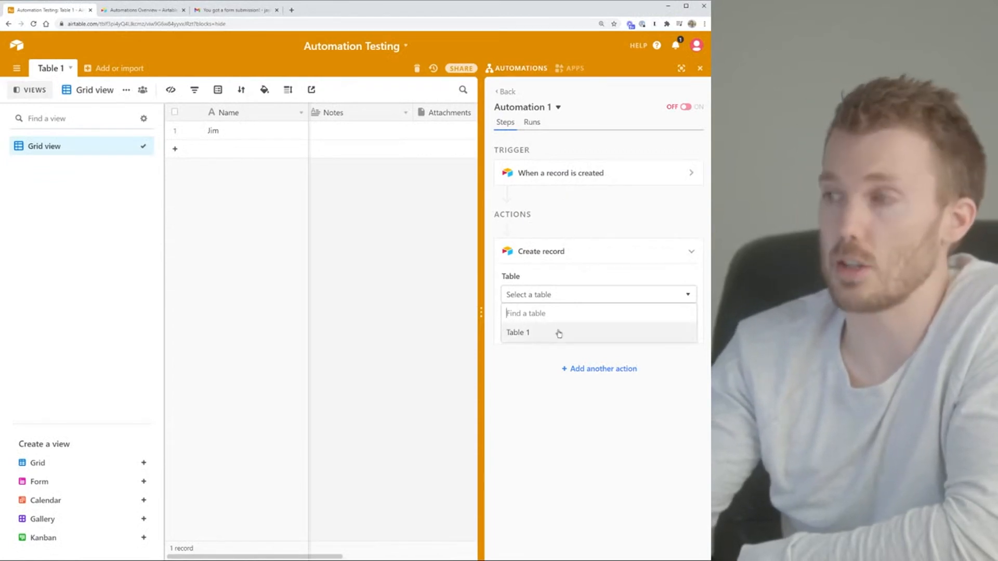
{"action": "left_click", "coordinate": [521, 333]}
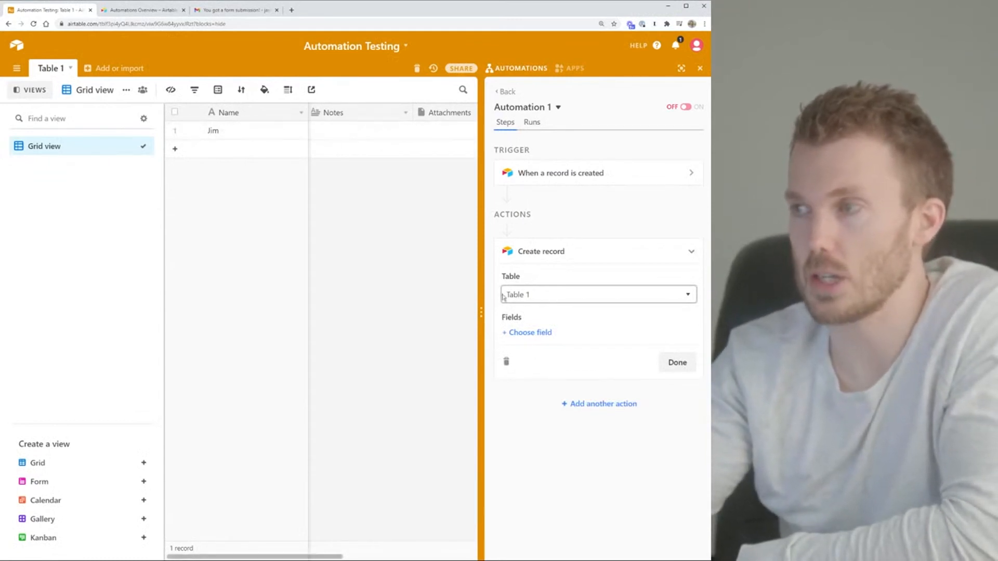
{"action": "left_click", "coordinate": [539, 335]}
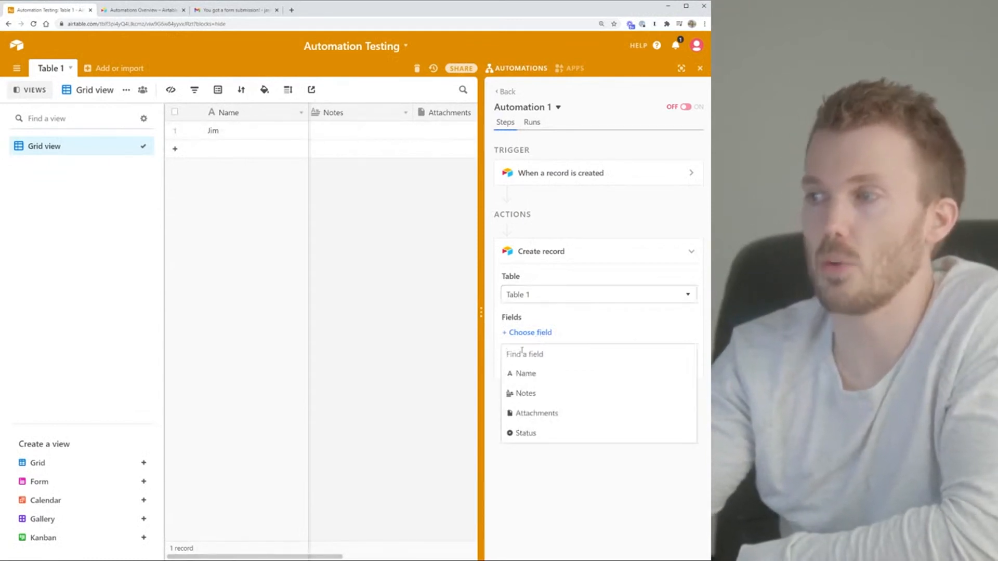
{"action": "left_click", "coordinate": [529, 378]}
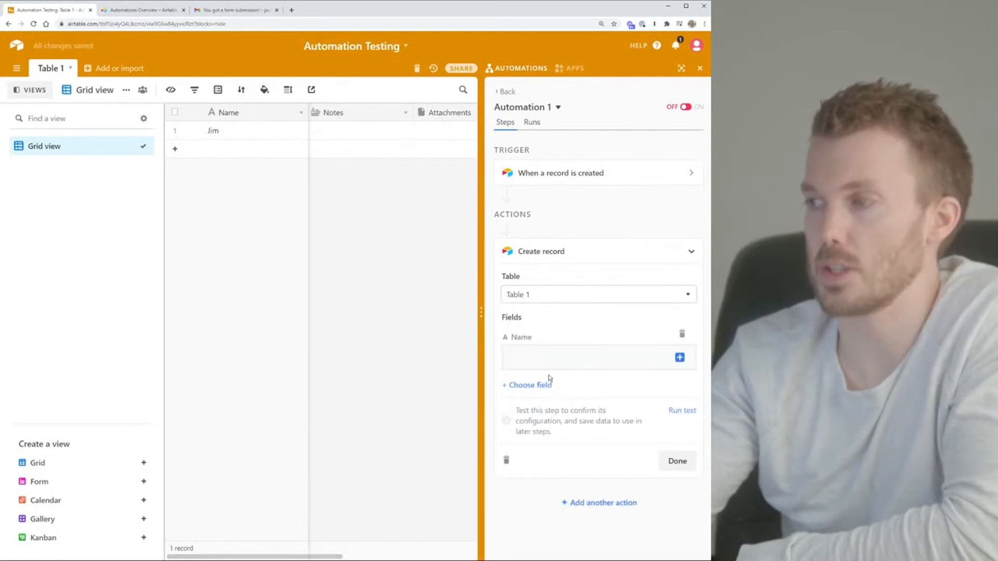
{"action": "left_click", "coordinate": [567, 362]}
{"action": "left_click", "coordinate": [679, 358]}
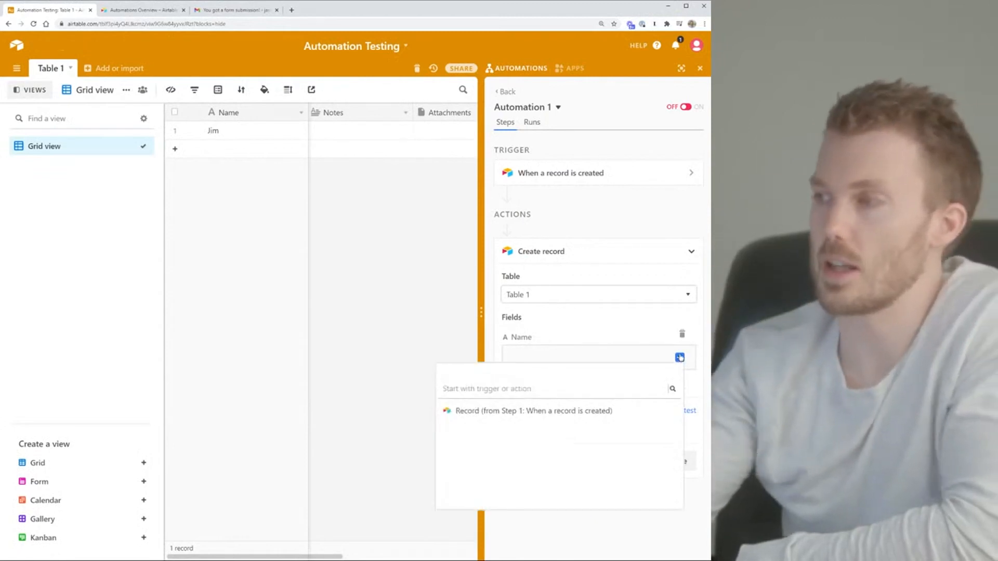
{"action": "left_click", "coordinate": [646, 356]}
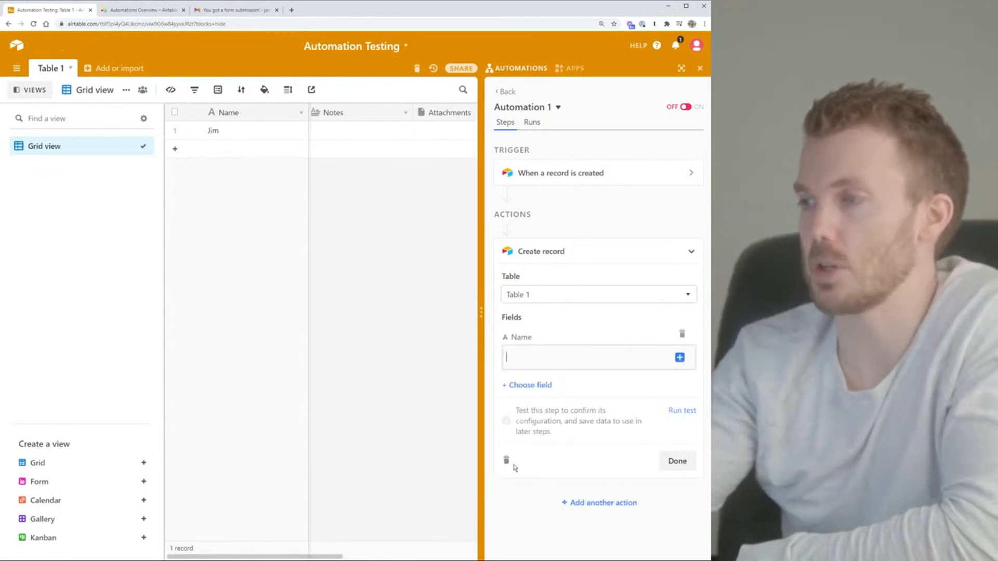
Delete the Create record action, leaving only the trigger
{"action": "left_click", "coordinate": [508, 460]}
{"action": "left_click", "coordinate": [617, 443]}
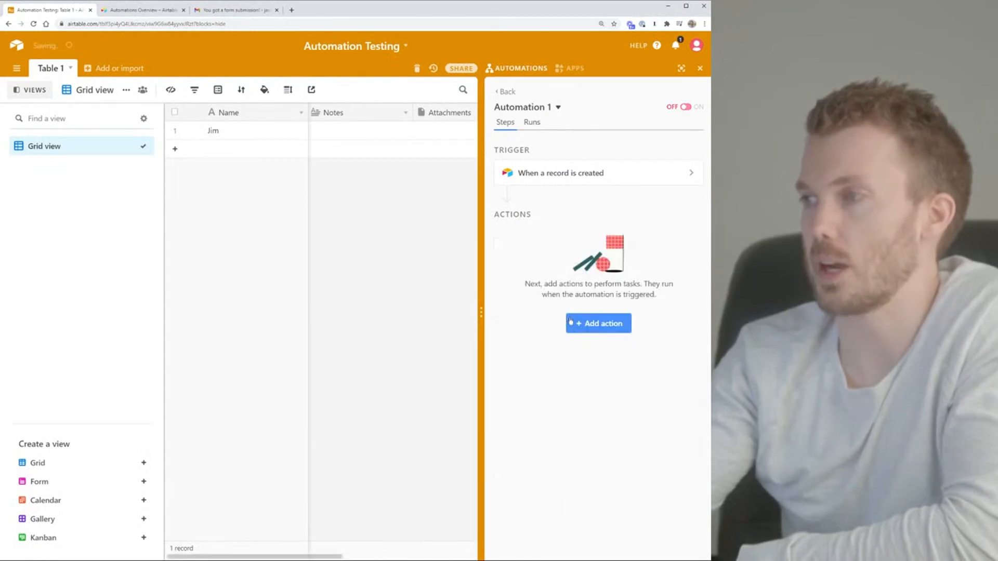
{"action": "left_click", "coordinate": [601, 328]}
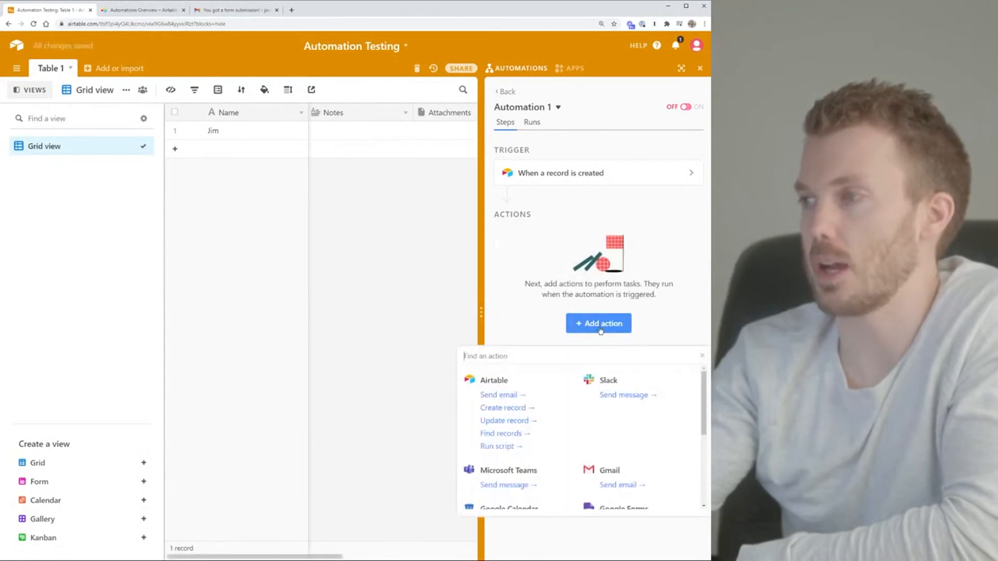
Add an Airtable Update record action after the 'When a record is created' trigger
{"action": "left_click", "coordinate": [519, 422]}
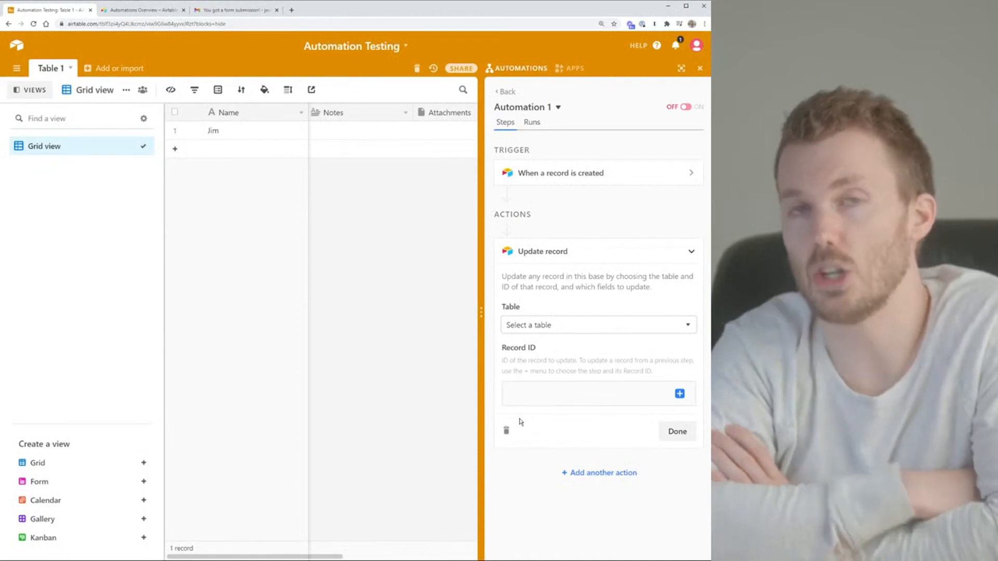
Create a new empty table named Changes
{"action": "left_click", "coordinate": [117, 68]}
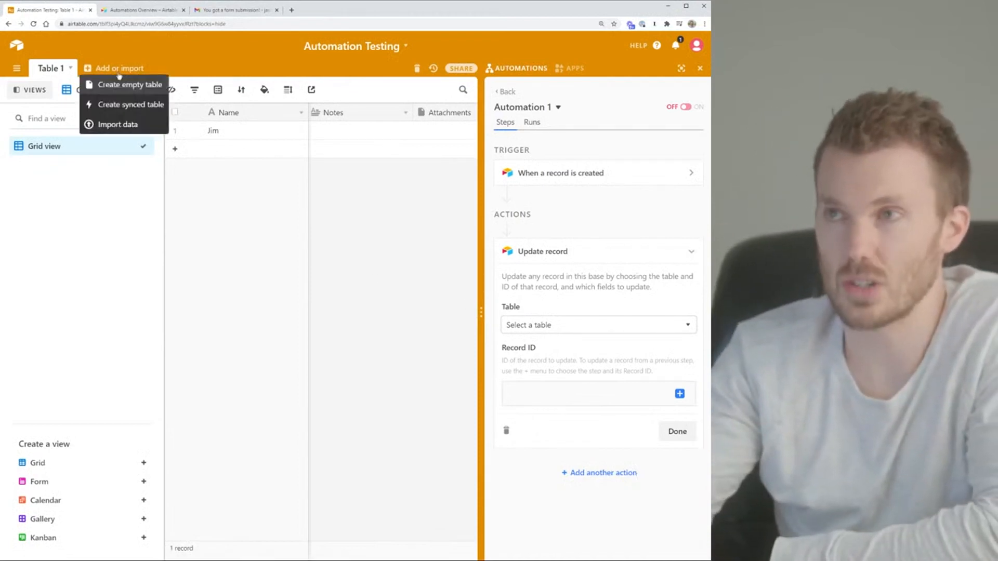
{"action": "left_click", "coordinate": [125, 85]}
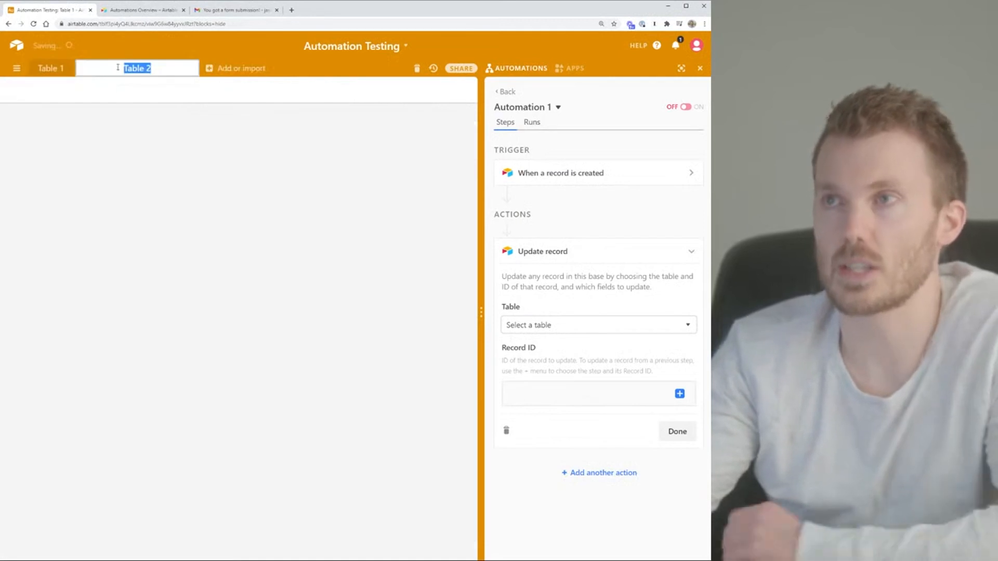
{"action": "type", "text": "Chan"}
{"action": "type", "text": "ges"}
{"action": "key", "text": "Return"}
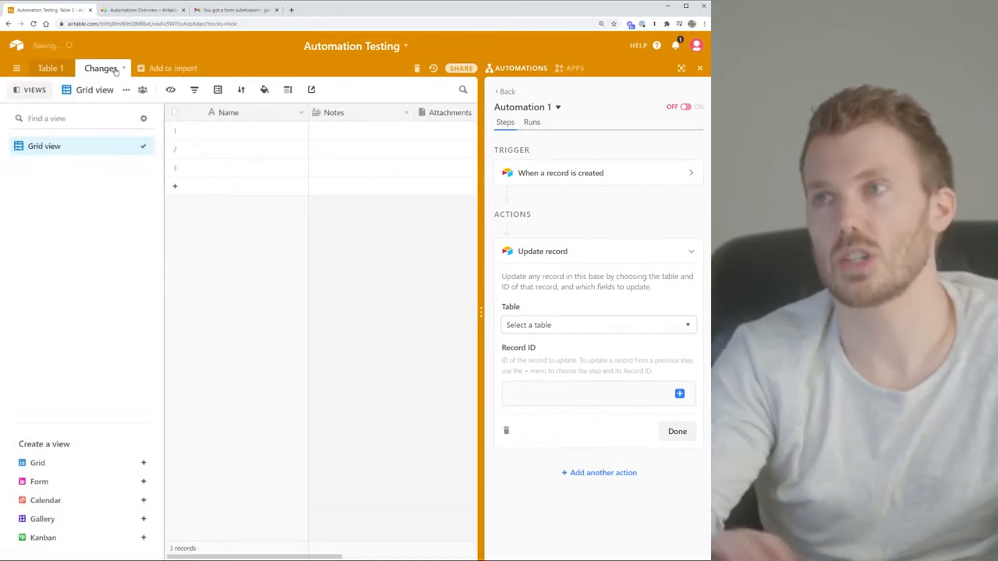
Rename the Changes table's Notes field to Address
{"action": "double_click", "coordinate": [333, 114]}
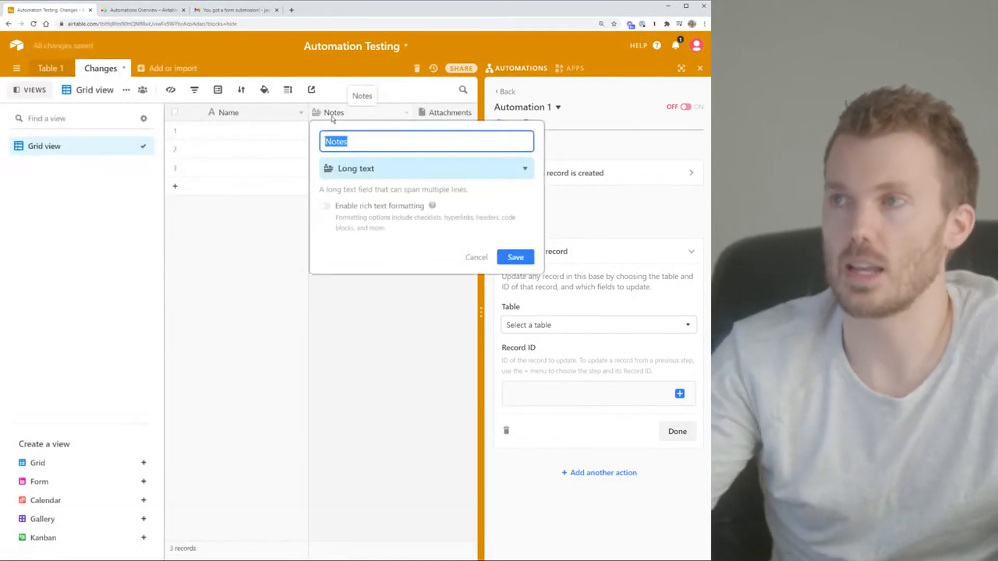
{"action": "type", "text": "Adres"}
{"action": "key", "text": "BackSpace"}
{"action": "key", "text": "BackSpace"}
{"action": "key", "text": "BackSpace"}
{"action": "type", "text": "dress"}
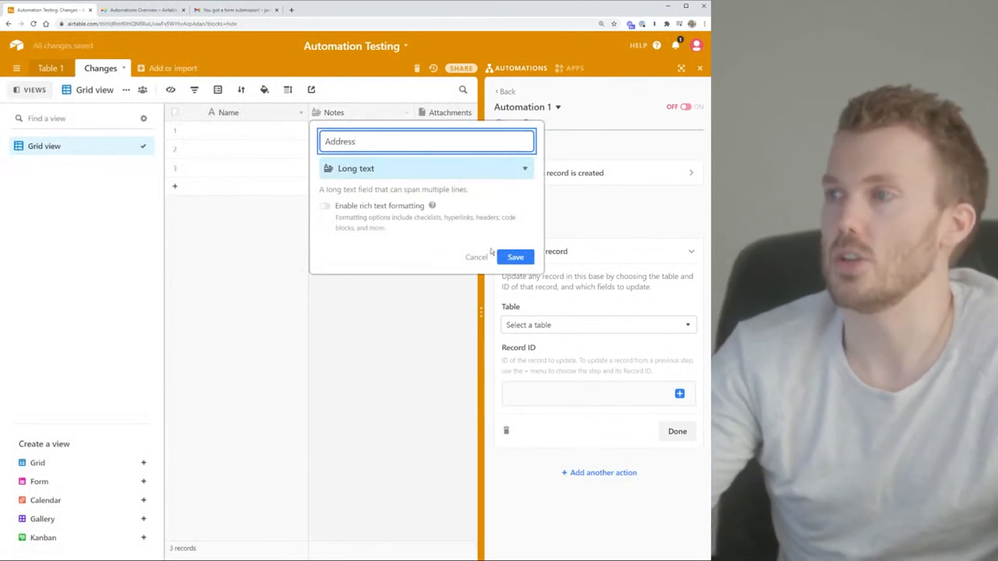
{"action": "key", "text": "Return"}
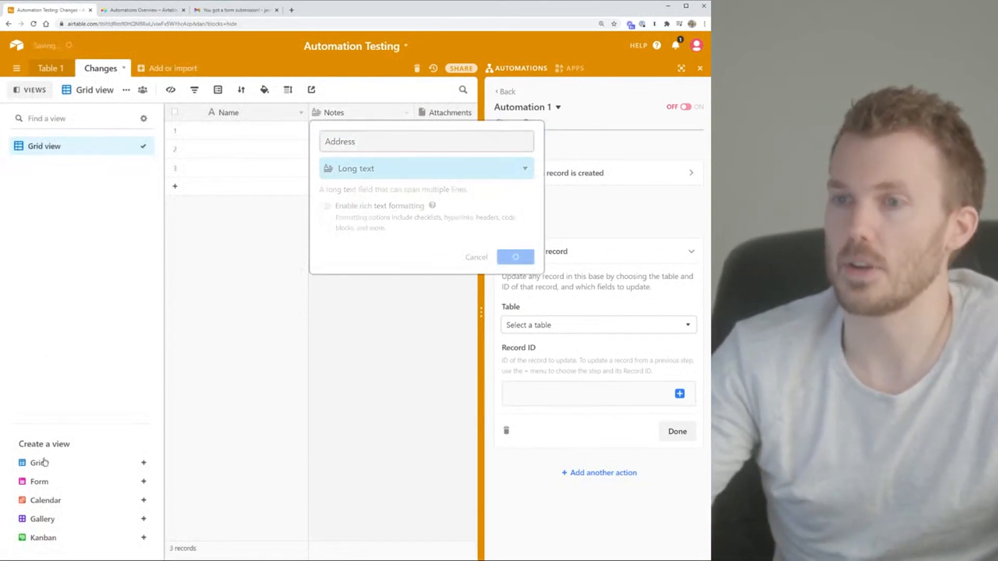
Add a form view titled 'Change of Address!' to Changes, then return to Table 1
{"action": "left_click", "coordinate": [49, 480]}
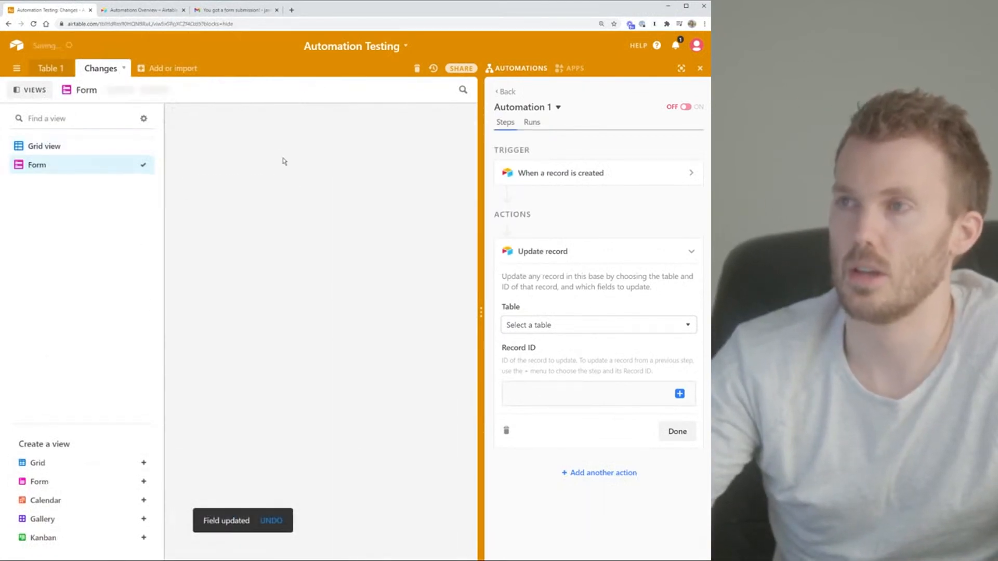
{"action": "double_click", "coordinate": [384, 261]}
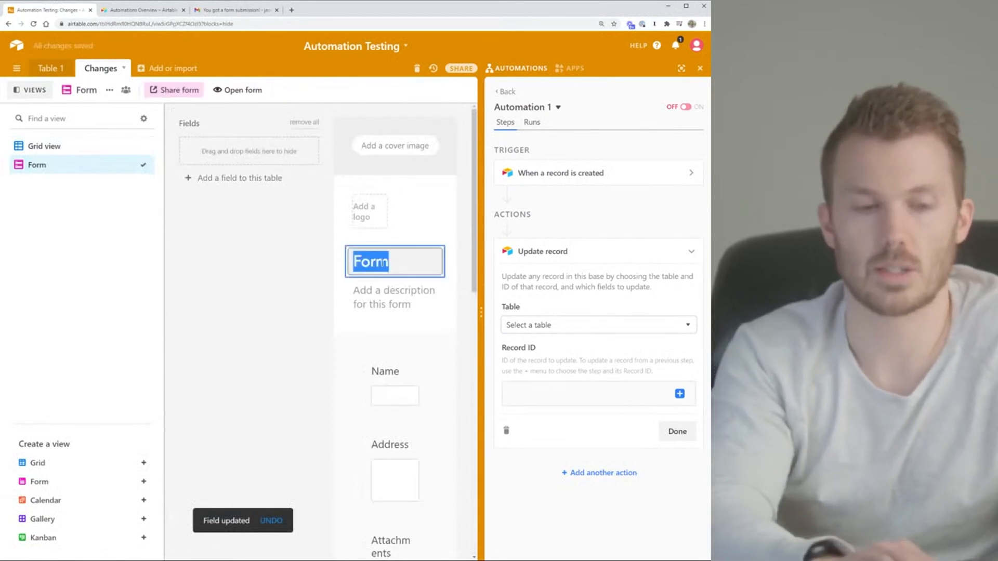
{"action": "type", "text": "Change of Address!"}
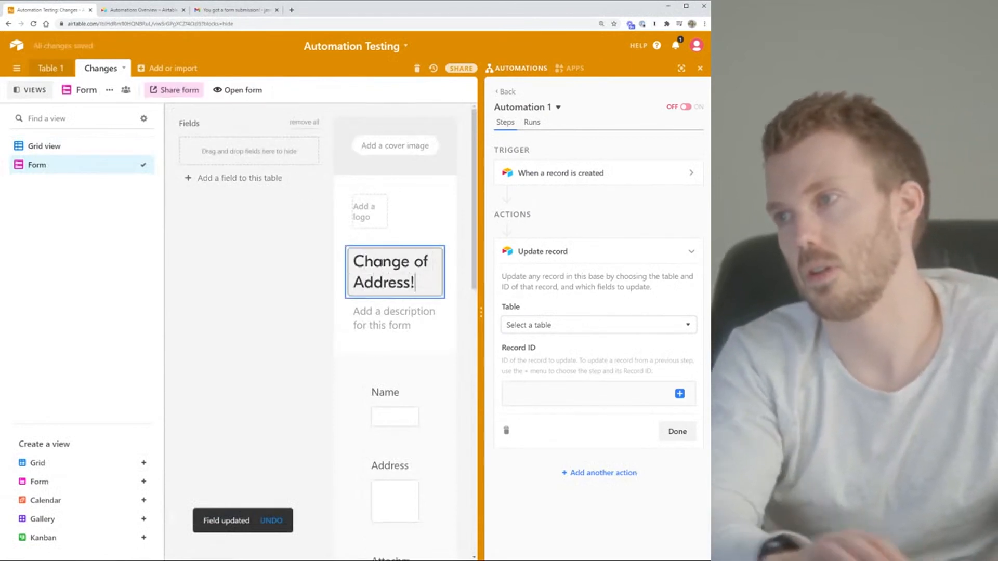
{"action": "scroll", "coordinate": [364, 338], "scroll_direction": "down", "scroll_amount": 3}
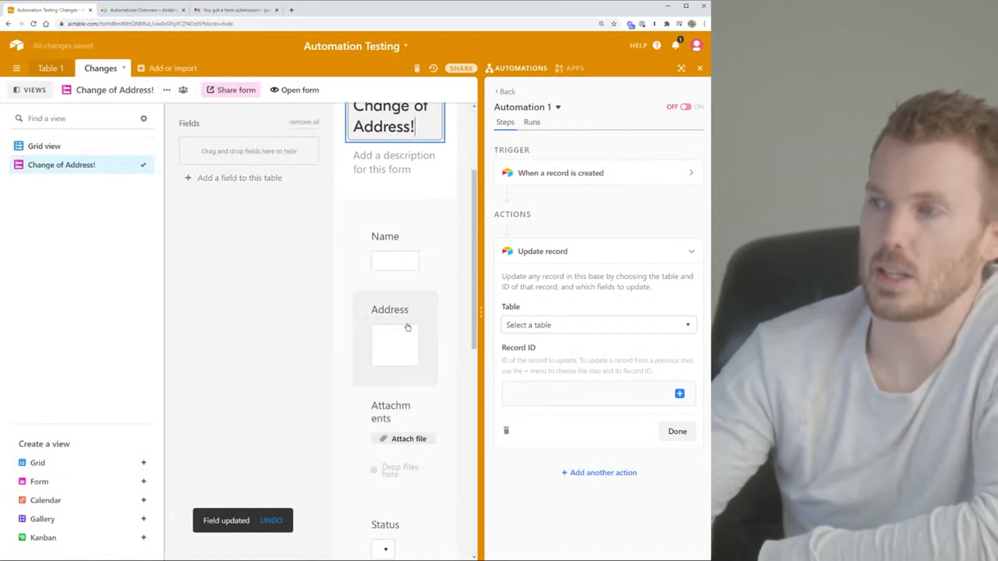
{"action": "left_click", "coordinate": [50, 68]}
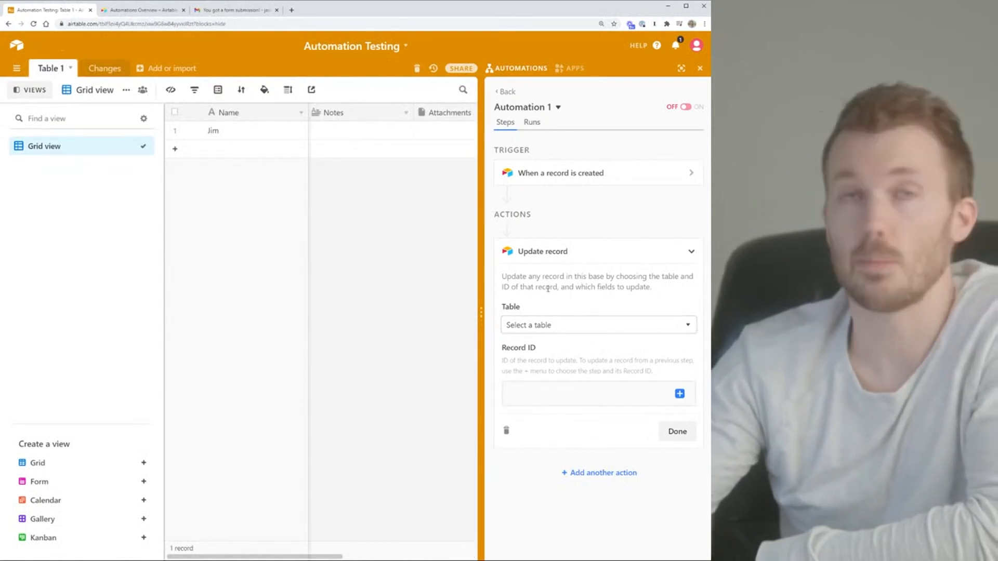
Delete the Update record action and pick Find records from the action list
{"action": "left_click", "coordinate": [105, 68]}
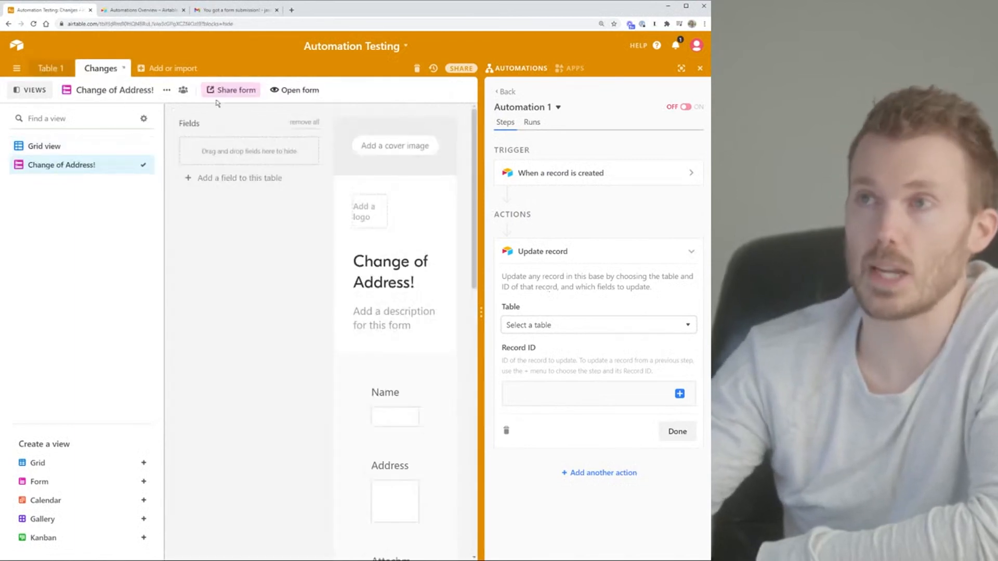
{"action": "left_click", "coordinate": [57, 66]}
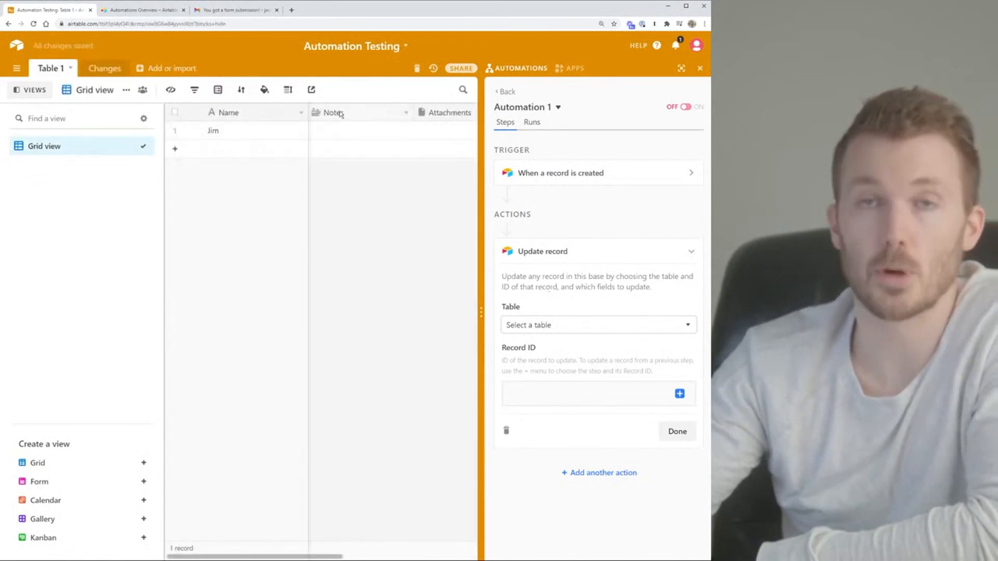
{"action": "left_click", "coordinate": [508, 434]}
{"action": "left_click", "coordinate": [611, 419]}
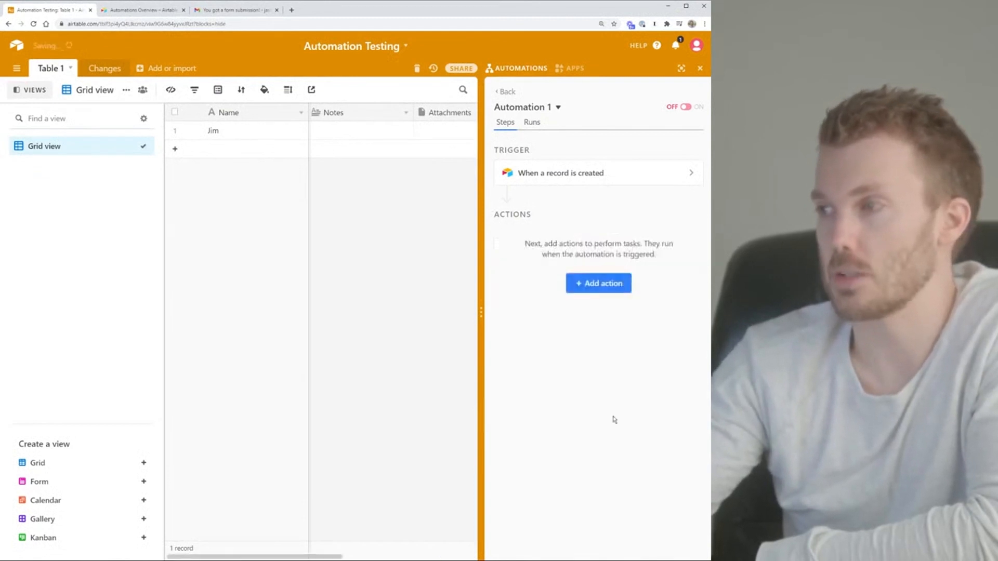
{"action": "left_click", "coordinate": [581, 327]}
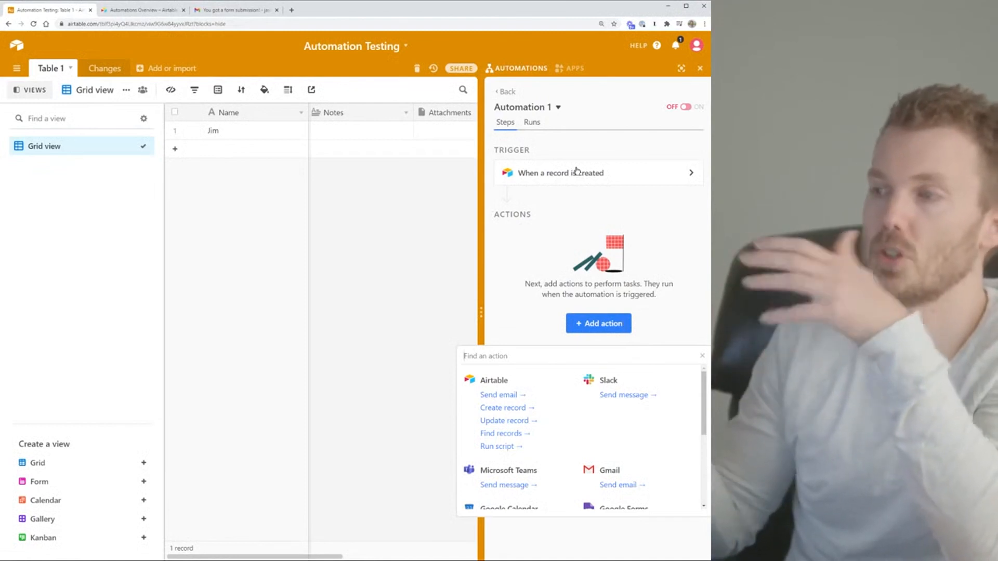
{"action": "left_click", "coordinate": [507, 435]}
Set Find records to search the Changes table with a Name condition, then delete it
{"action": "left_click", "coordinate": [558, 337]}
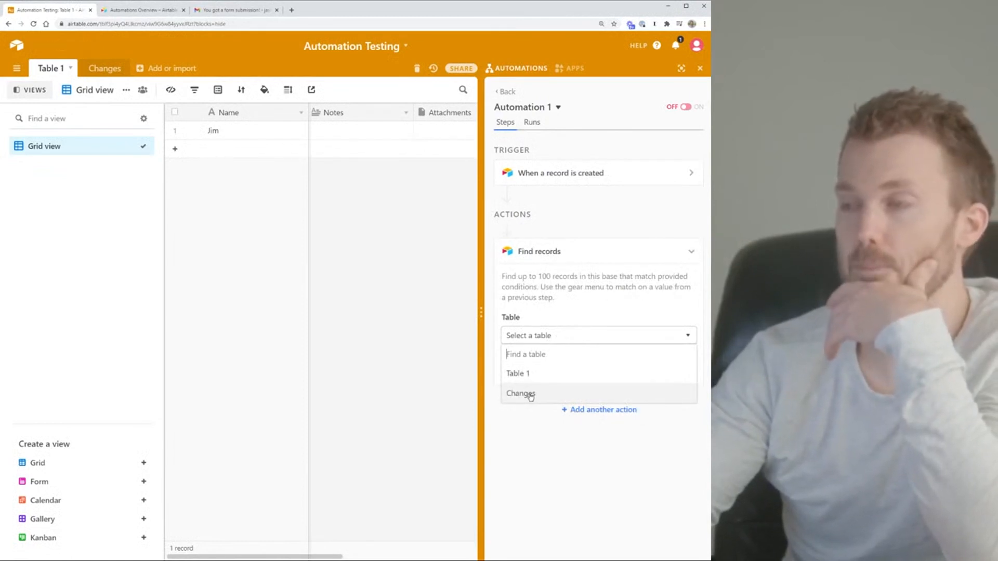
{"action": "left_click", "coordinate": [530, 394]}
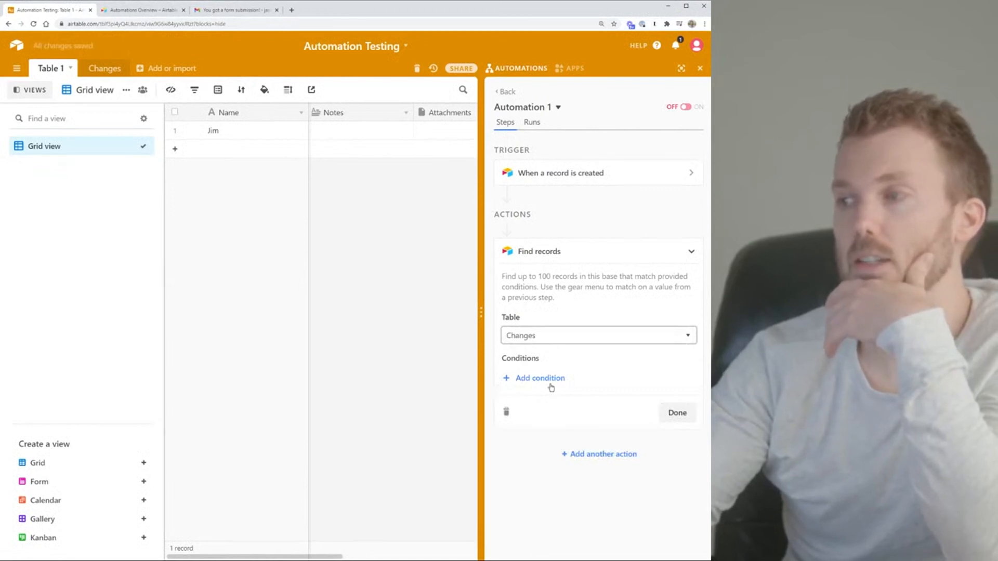
{"action": "left_click", "coordinate": [549, 379]}
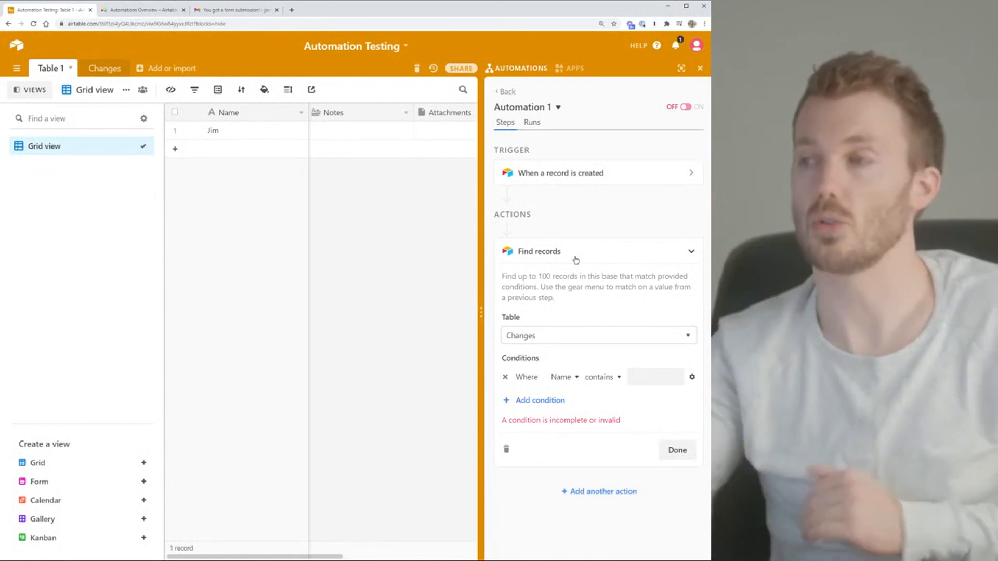
{"action": "left_click", "coordinate": [505, 449]}
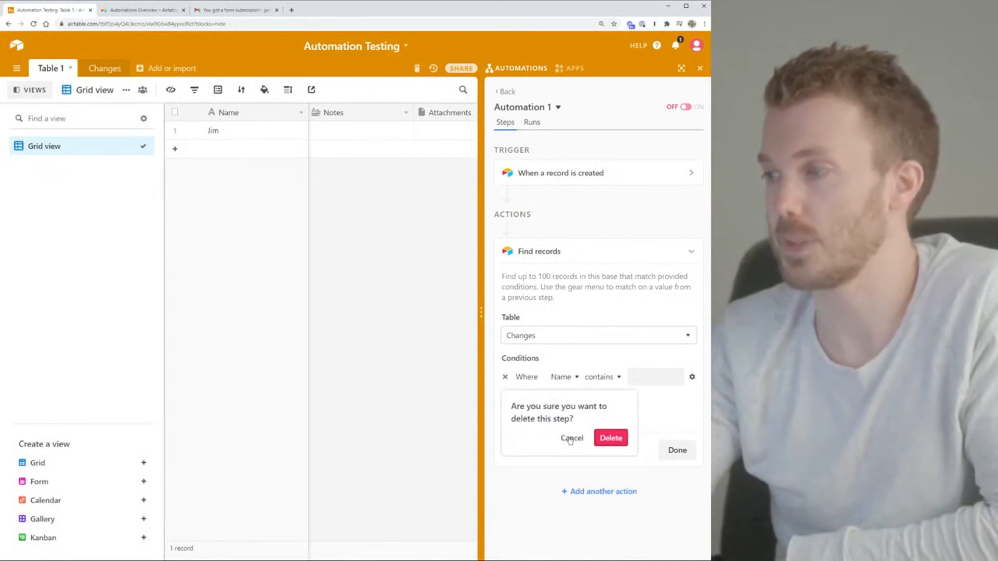
{"action": "left_click", "coordinate": [611, 437]}
Add a trial Run script action, then delete it
{"action": "left_click", "coordinate": [587, 325]}
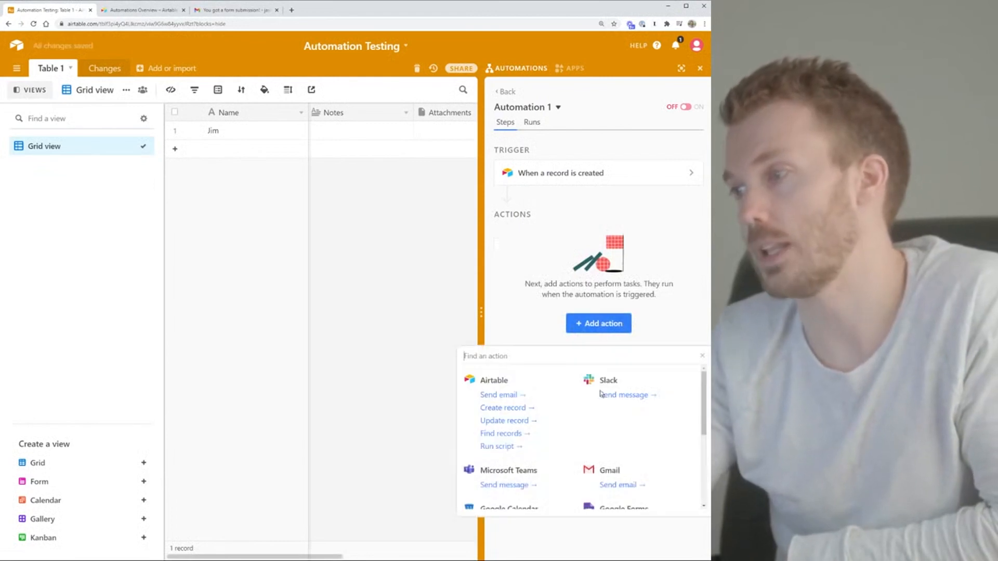
{"action": "left_click", "coordinate": [486, 448]}
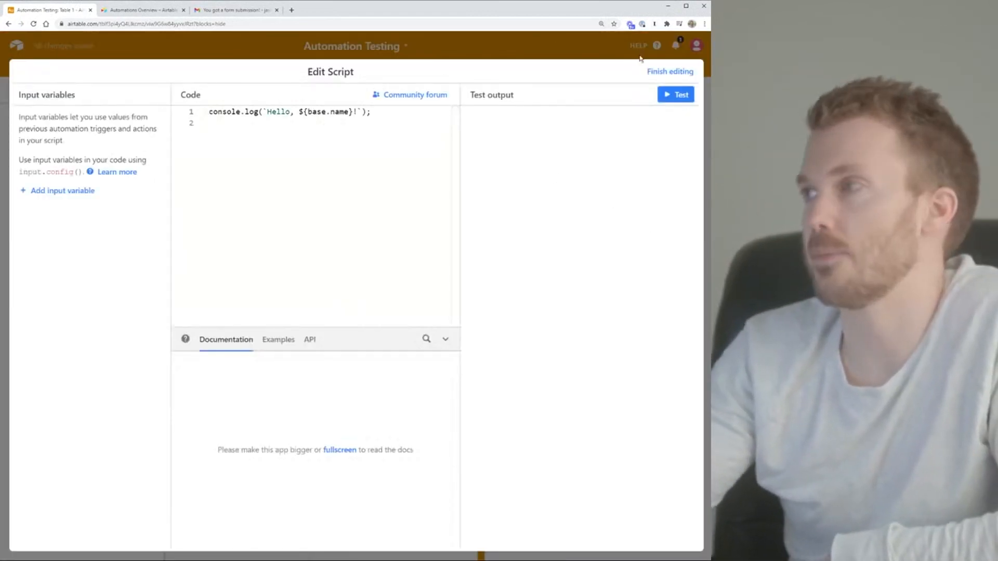
{"action": "left_click", "coordinate": [670, 71]}
{"action": "left_click", "coordinate": [506, 407]}
{"action": "left_click", "coordinate": [610, 397]}
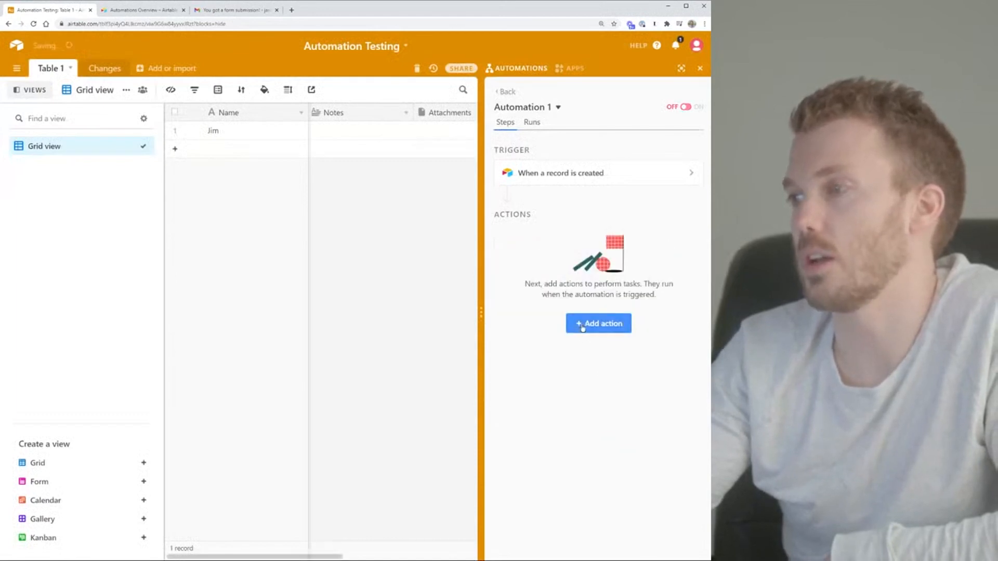
Browse the full list of available automation actions
{"action": "left_click", "coordinate": [579, 327]}
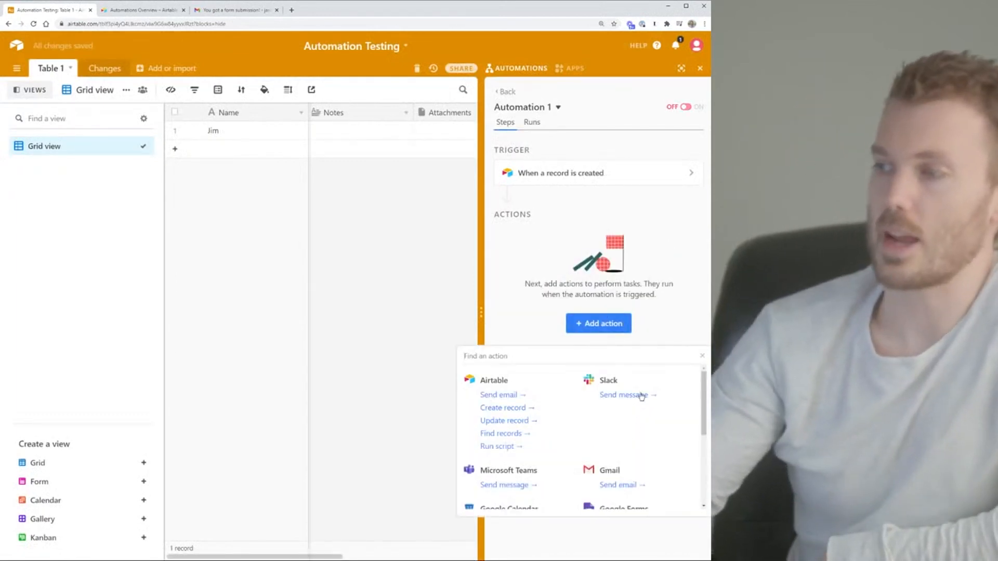
{"action": "scroll", "coordinate": [635, 400], "scroll_direction": "down", "scroll_amount": 1}
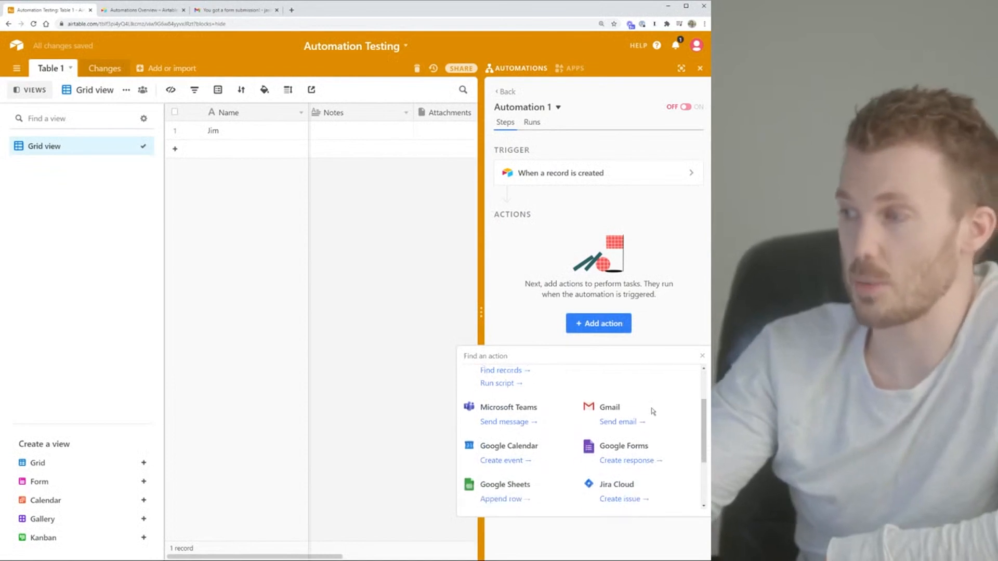
{"action": "scroll", "coordinate": [652, 412], "scroll_direction": "down", "scroll_amount": 1}
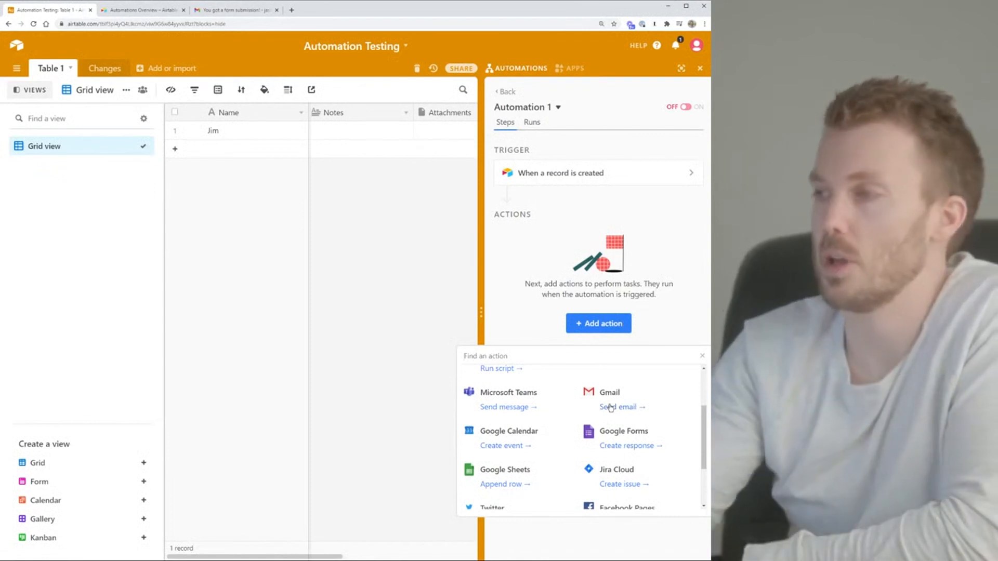
{"action": "scroll", "coordinate": [600, 405], "scroll_direction": "down", "scroll_amount": 1}
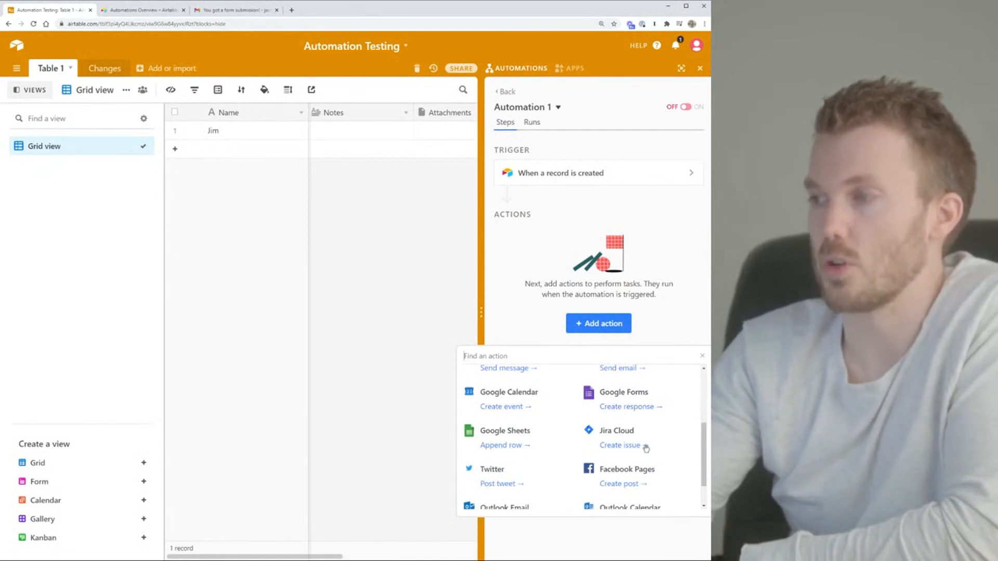
{"action": "scroll", "coordinate": [664, 428], "scroll_direction": "down", "scroll_amount": 1}
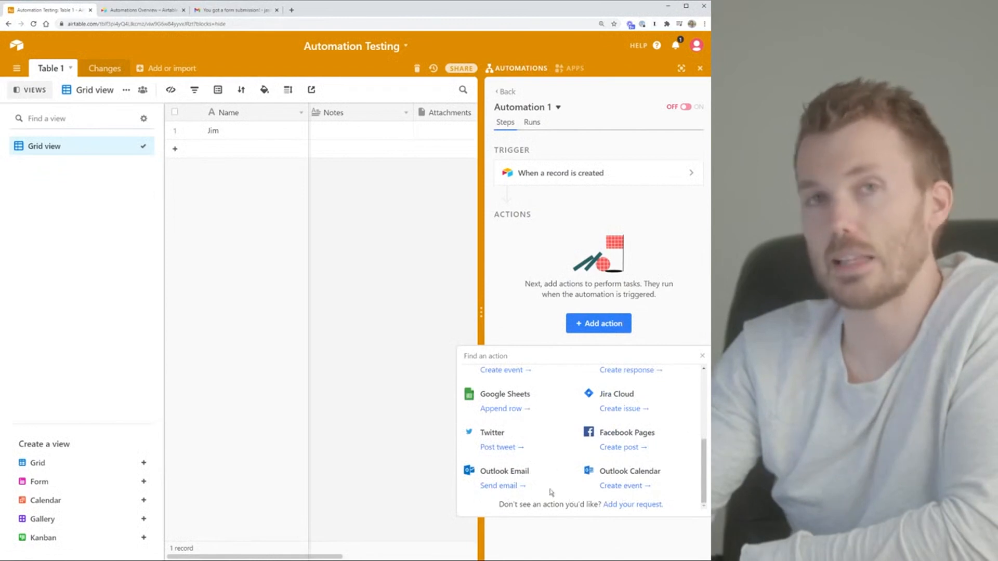
{"action": "scroll", "coordinate": [671, 471], "scroll_direction": "up", "scroll_amount": 5}
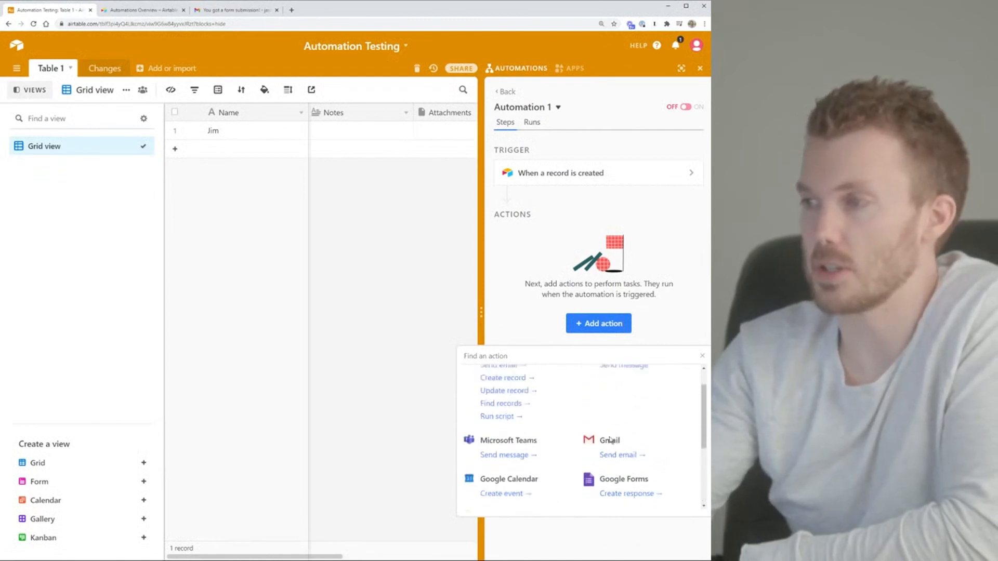